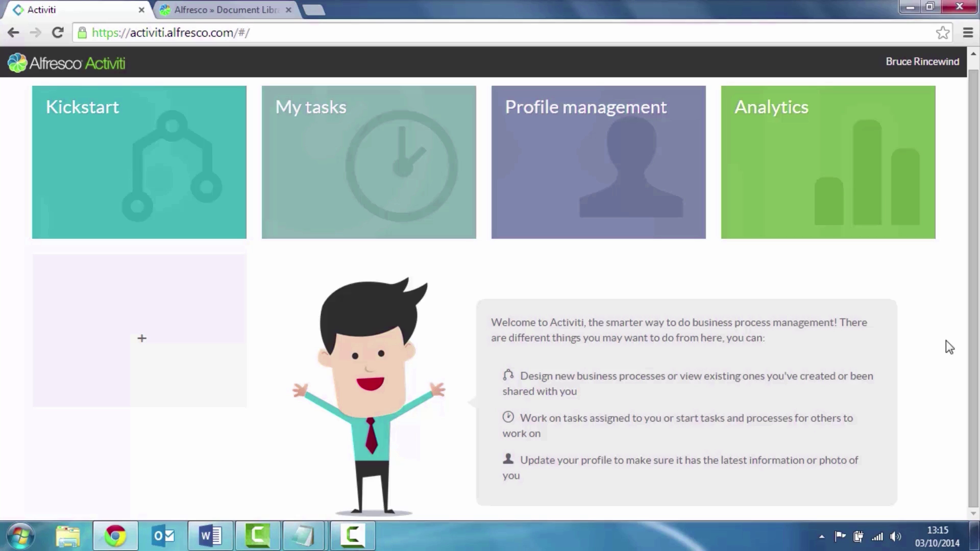
# Start a Step Editor model 'Warranty Claim' described as 'This process handles incoming customer warranty claims.'
pyautogui.click(793, 383)
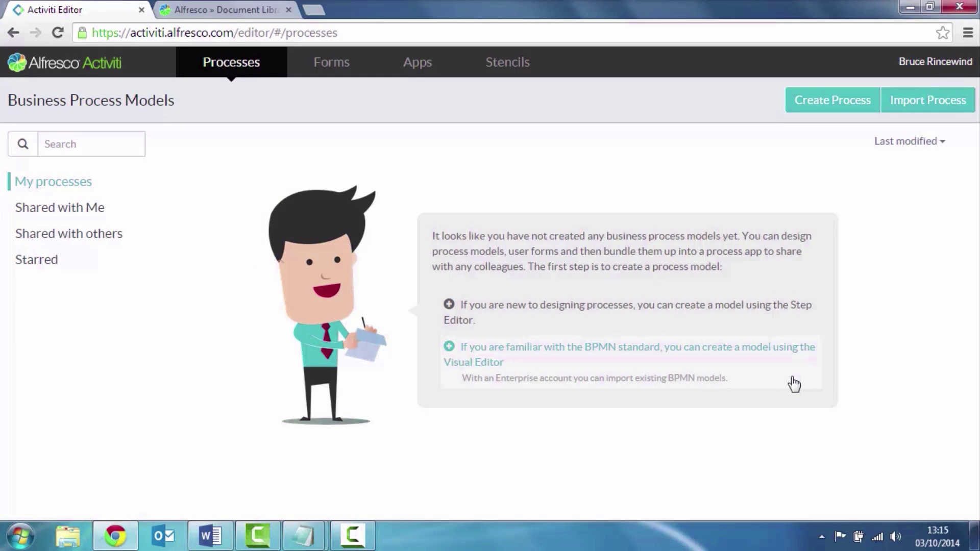
pyautogui.click(764, 310)
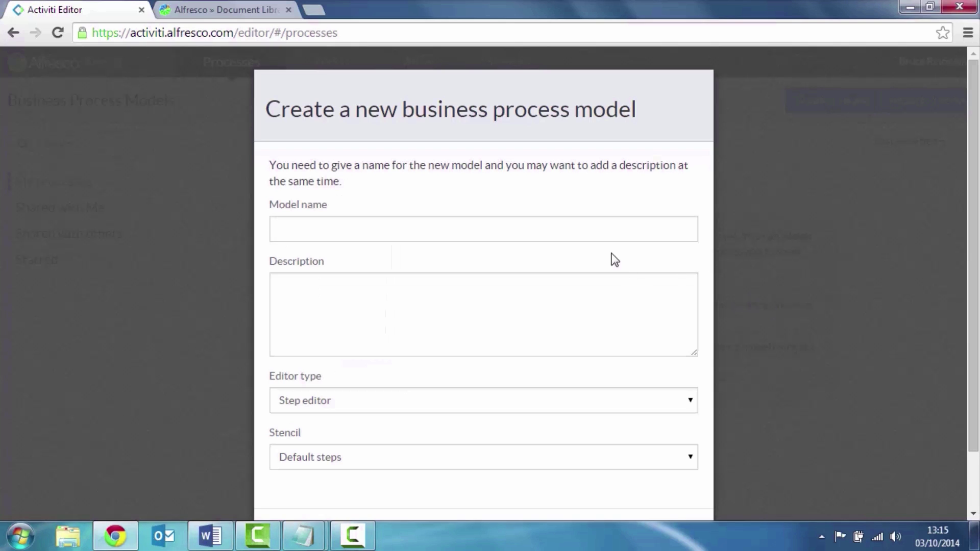
pyautogui.click(601, 228)
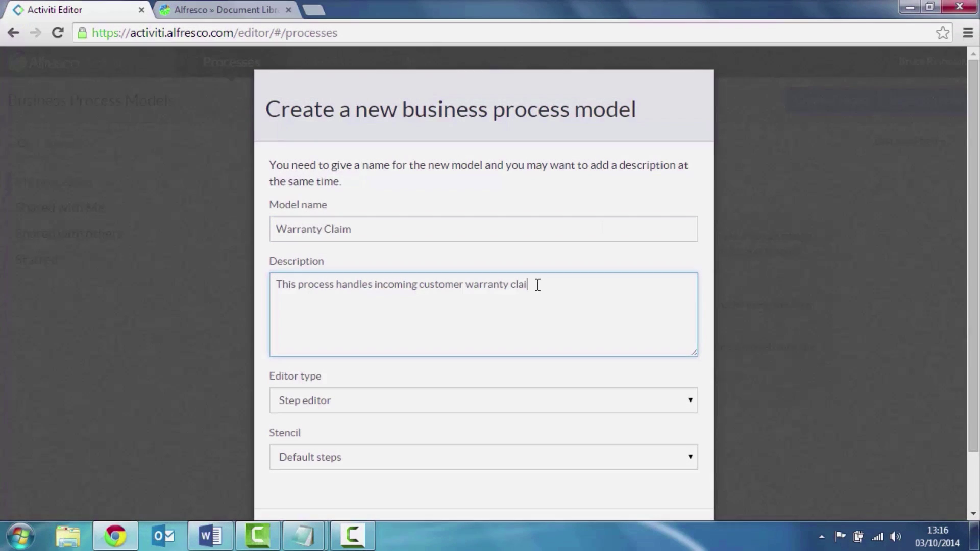
pyautogui.write('ms')
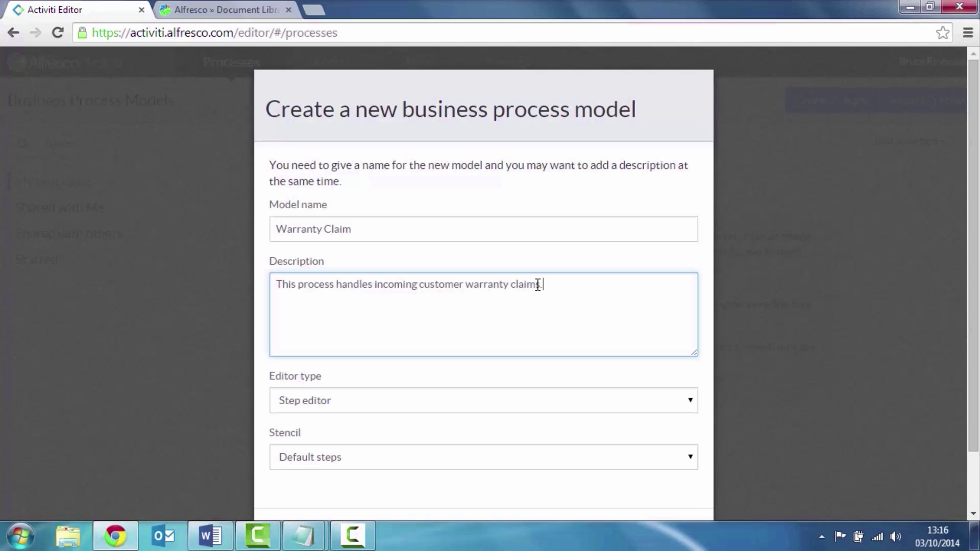
pyautogui.write('.')
pyautogui.scroll(-1, 934, 382)
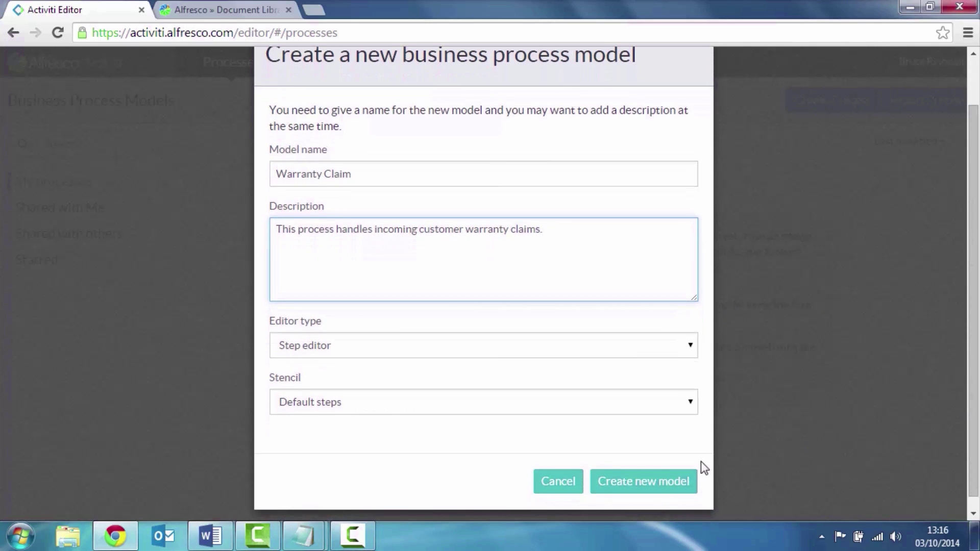
# Create the Warranty Claim model and set its trigger to 'Started by User filling in form'
pyautogui.click(627, 490)
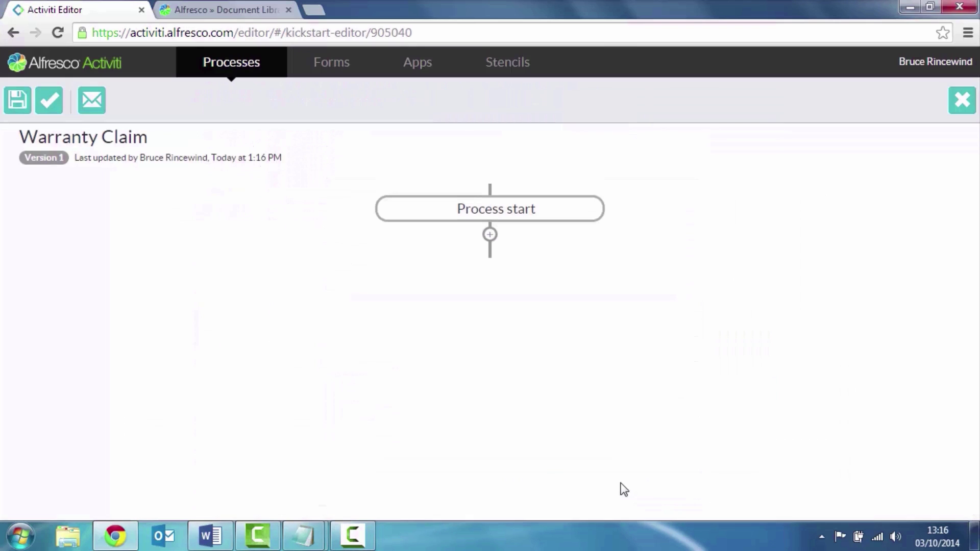
pyautogui.click(491, 213)
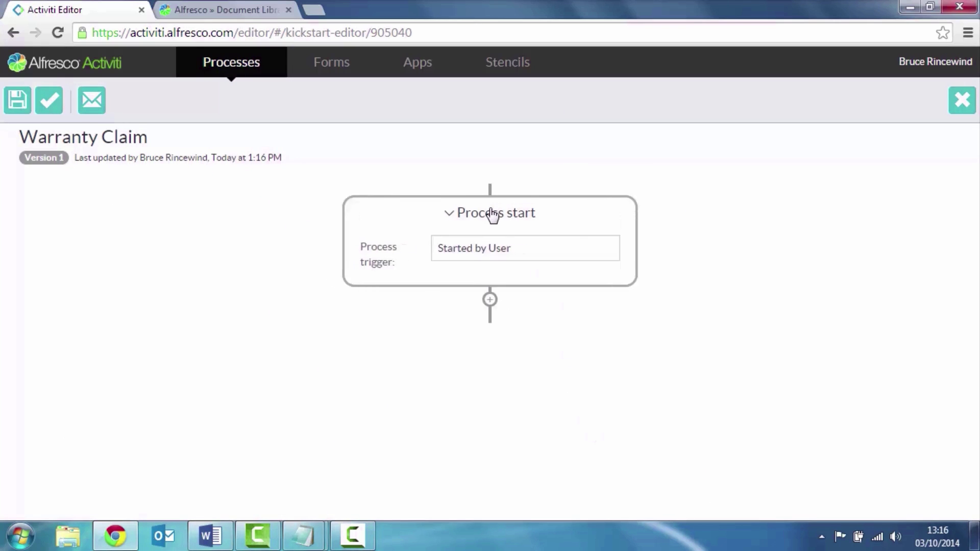
pyautogui.click(468, 249)
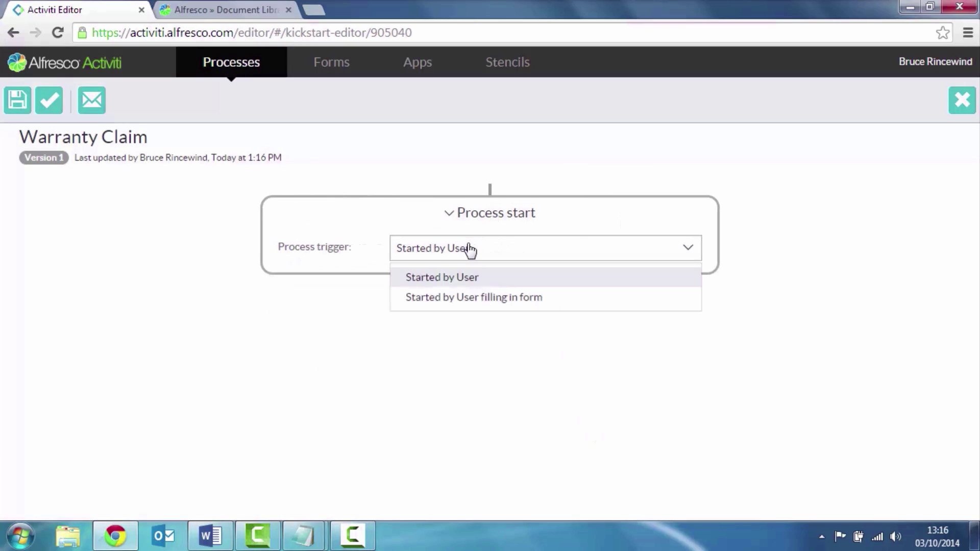
pyautogui.click(460, 298)
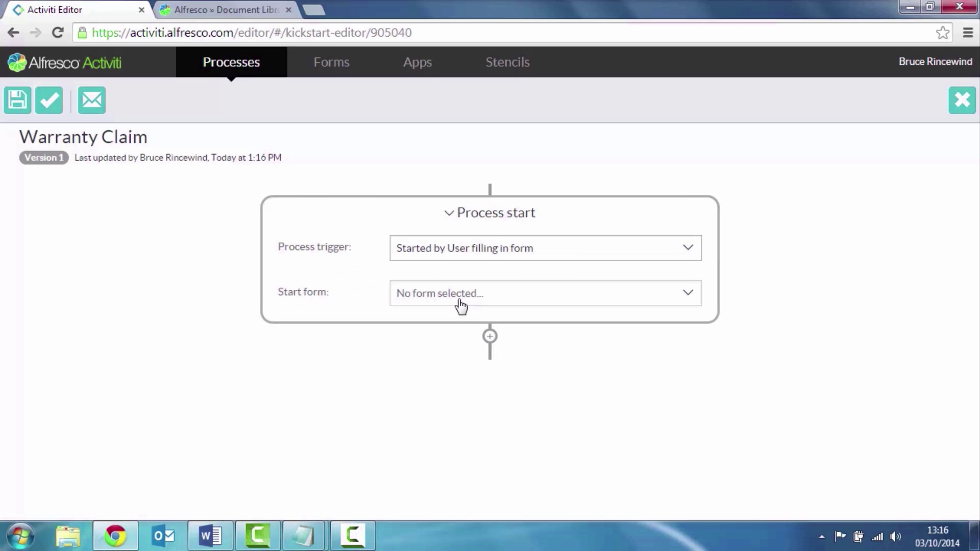
# Create a new empty start form named 'Start Warranty Cliam'
pyautogui.click(467, 299)
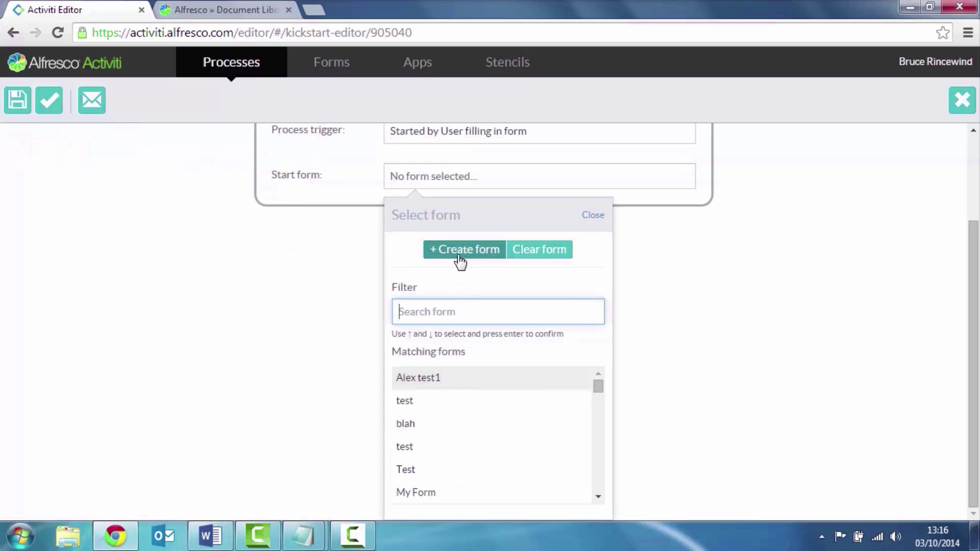
pyautogui.click(460, 261)
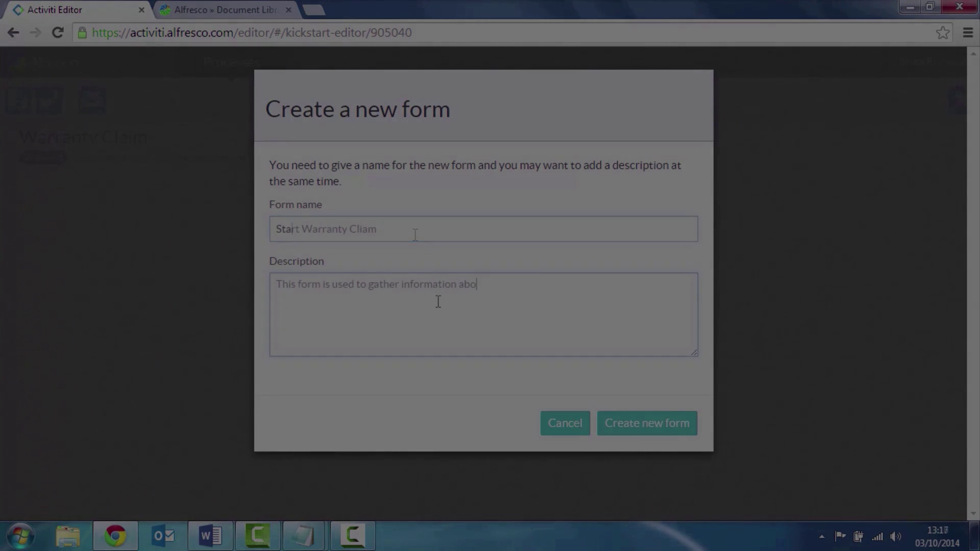
pyautogui.write('ut the warranty claim.')
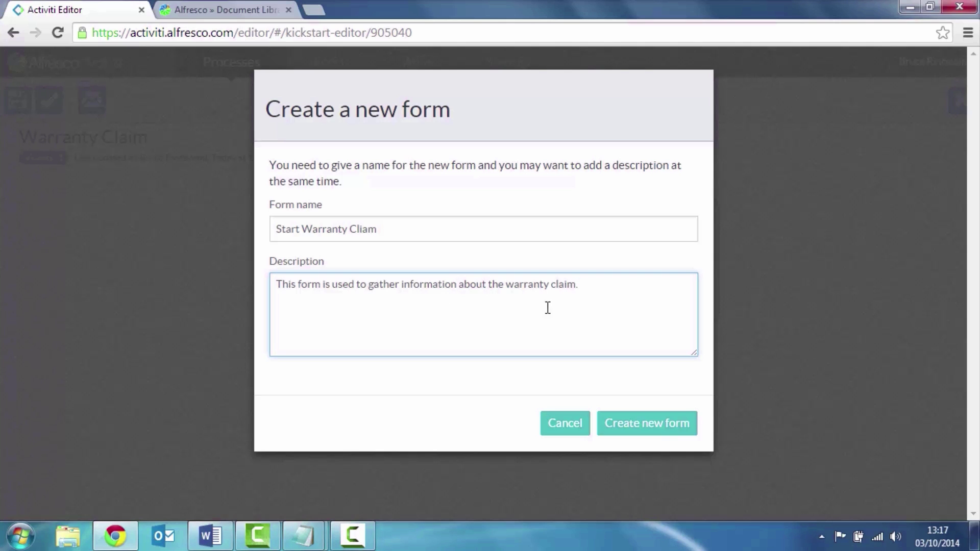
pyautogui.click(661, 424)
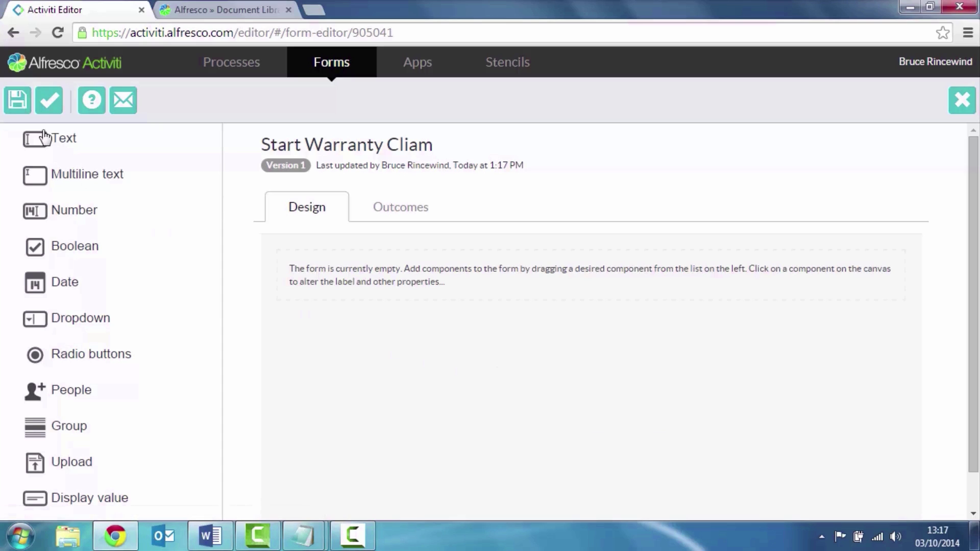
# Add a text field labelled 'Customer Name' to the start form
pyautogui.moveTo(49, 138); pyautogui.dragTo(317, 320)
pyautogui.click(539, 265)
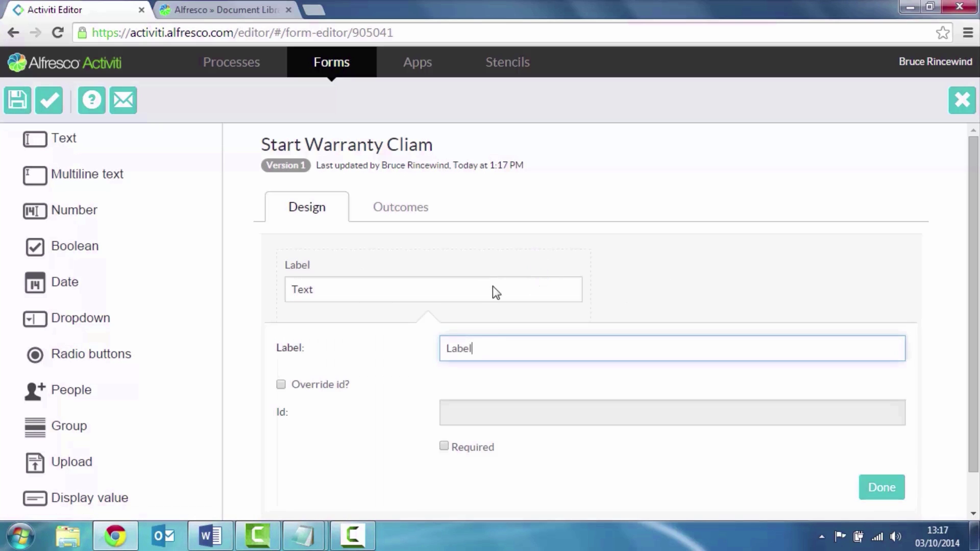
pyautogui.moveTo(497, 347); pyautogui.dragTo(401, 358)
pyautogui.write('Customer Name')
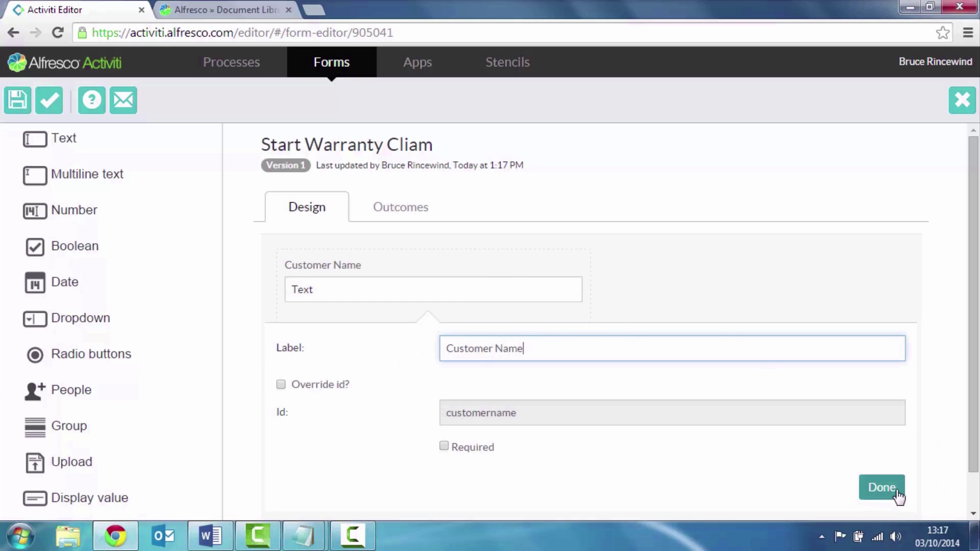
pyautogui.click(896, 493)
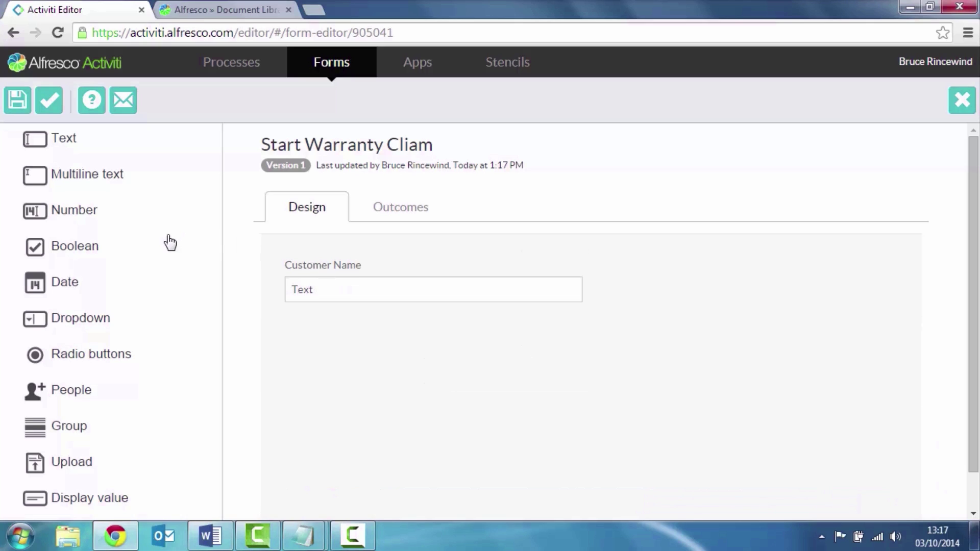
# Place an upload field beside Customer Name and label it 'Fault Report'
pyautogui.moveTo(169, 243); pyautogui.dragTo(169, 244)
pyautogui.moveTo(61, 468)
pyautogui.mouseDown()
pyautogui.moveTo(326, 442)
pyautogui.moveTo(689, 330)
pyautogui.moveTo(638, 280)
pyautogui.mouseUp()
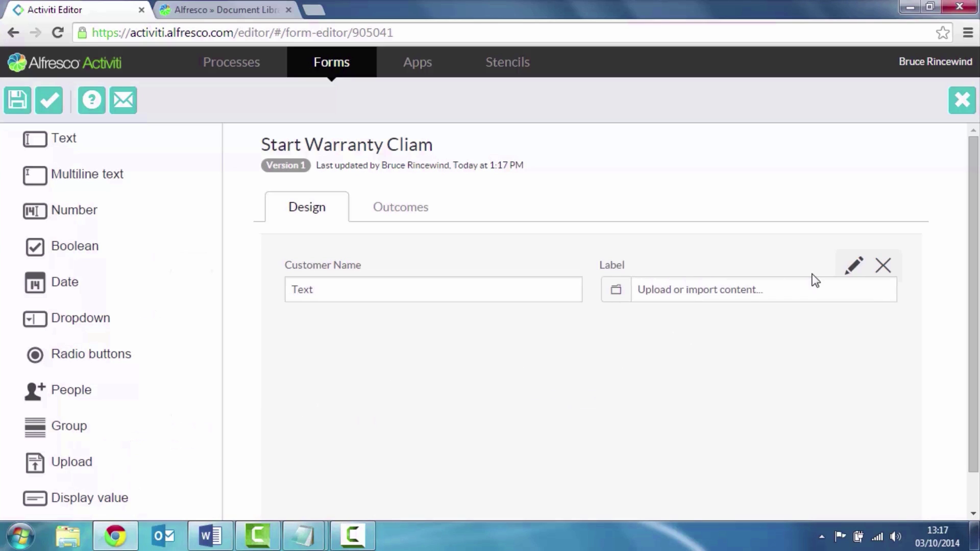
pyautogui.click(852, 264)
pyautogui.moveTo(545, 342); pyautogui.dragTo(384, 353)
pyautogui.write('Faul')
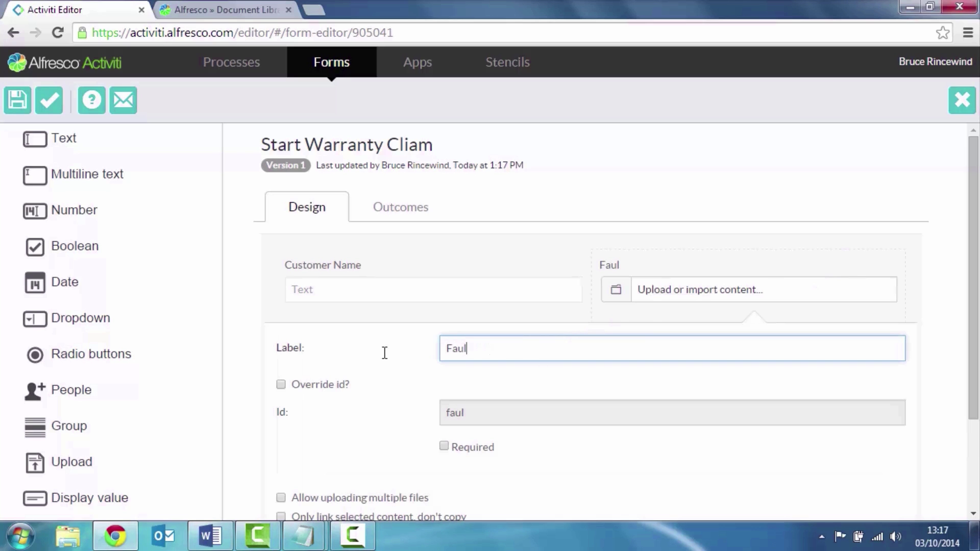
pyautogui.write('t Report')
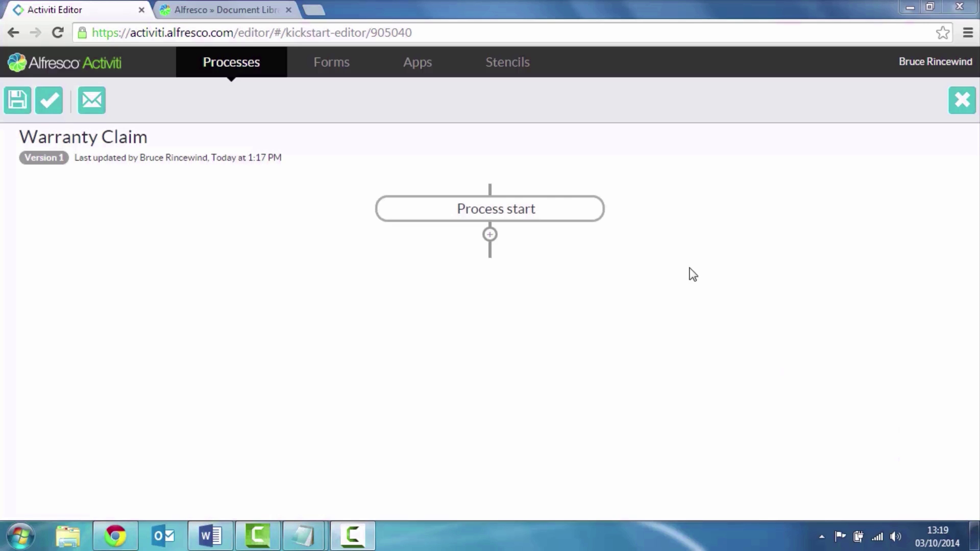
# Add a Faulty Part Inspection human task and a 'Publish Claim Files to Alfresco' step
pyautogui.click(488, 238)
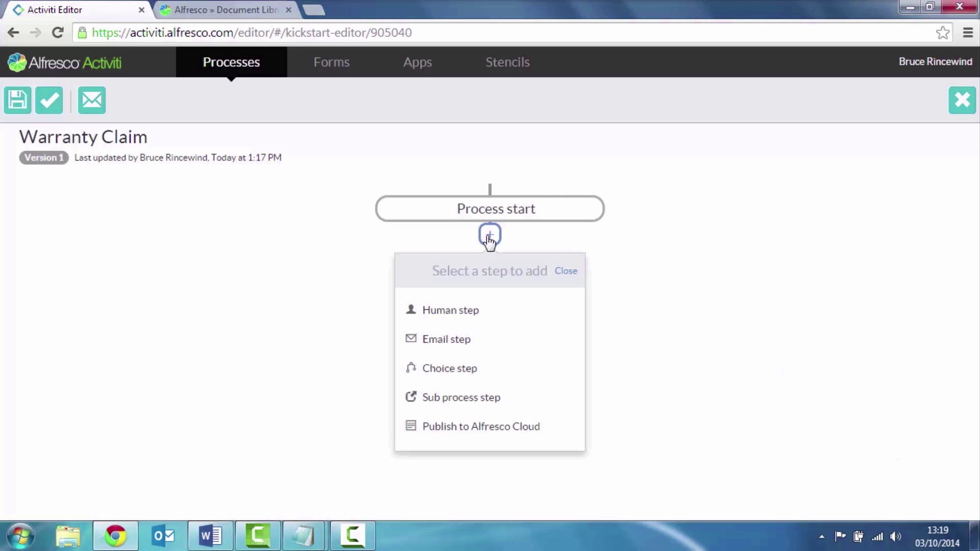
pyautogui.click(464, 310)
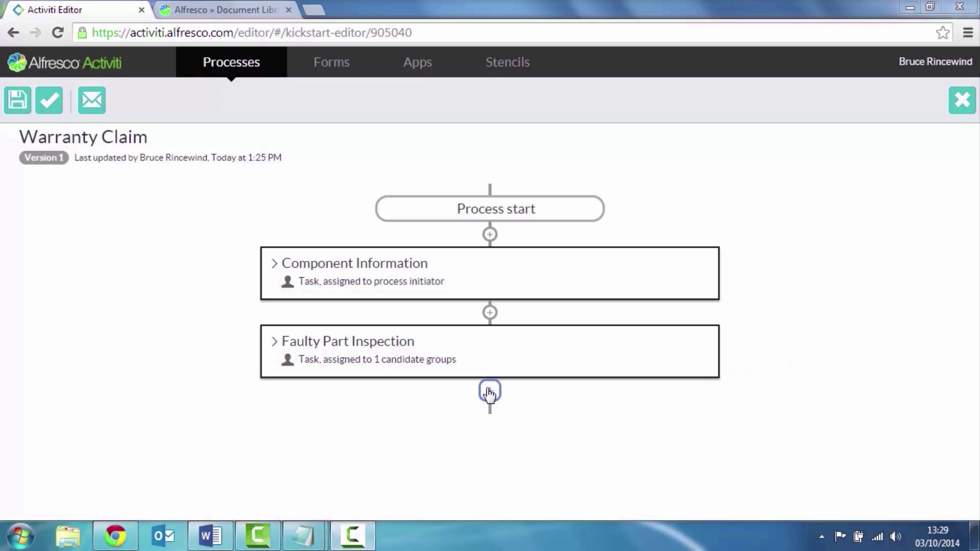
pyautogui.click(490, 392)
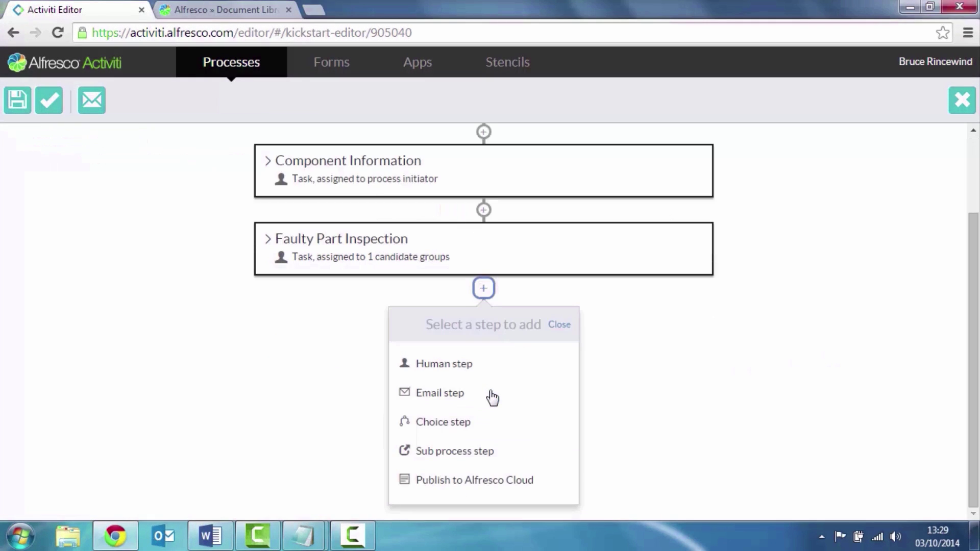
pyautogui.click(457, 486)
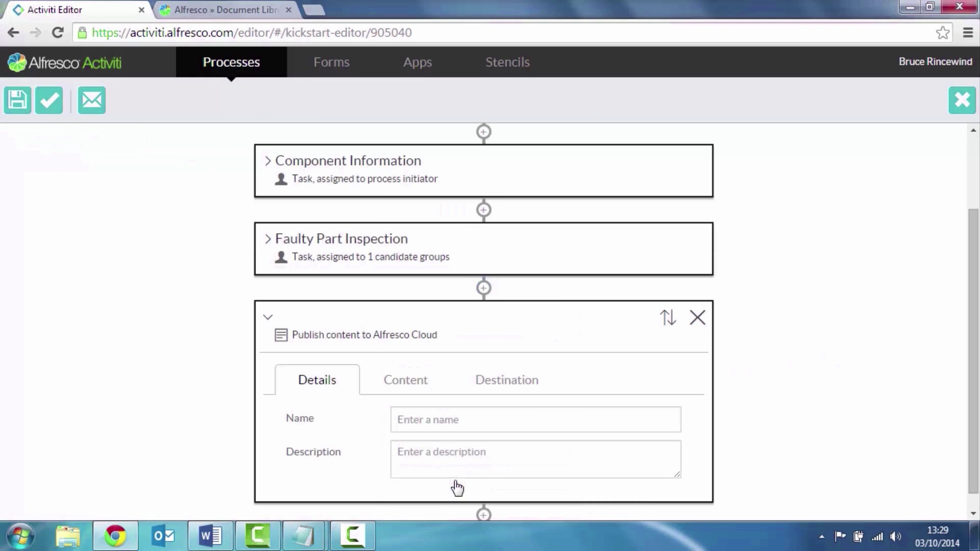
pyautogui.click(429, 427)
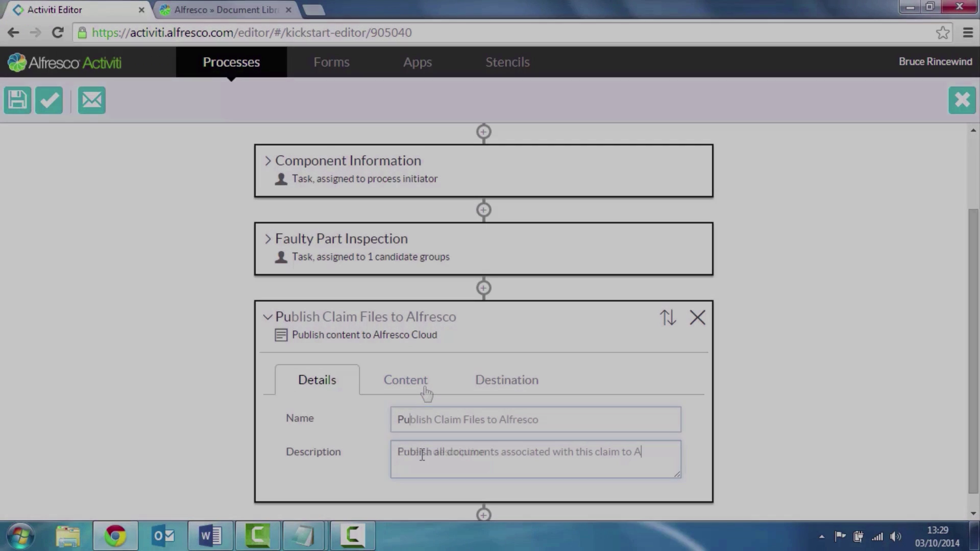
pyautogui.write('lfresco')
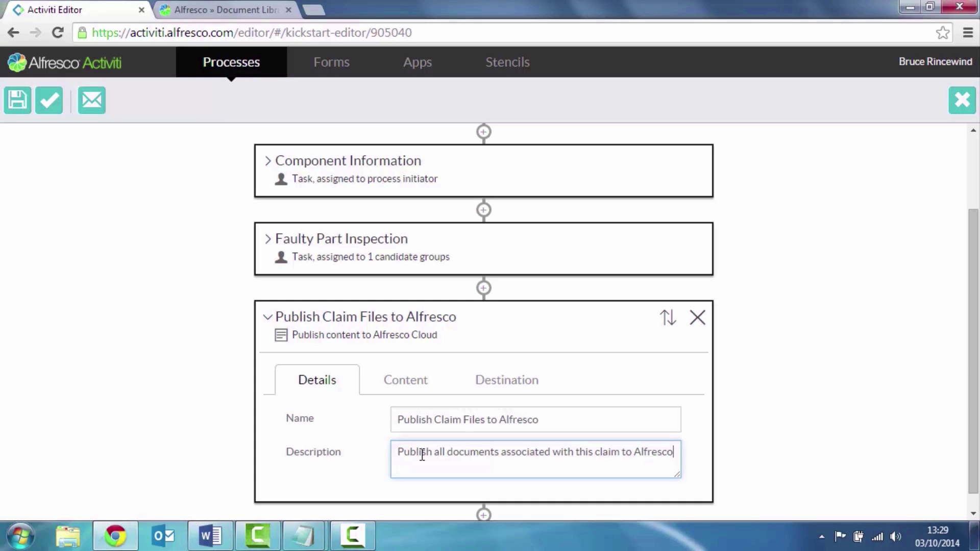
# Keep the publish step uploading all content uploaded in the process
pyautogui.click(398, 386)
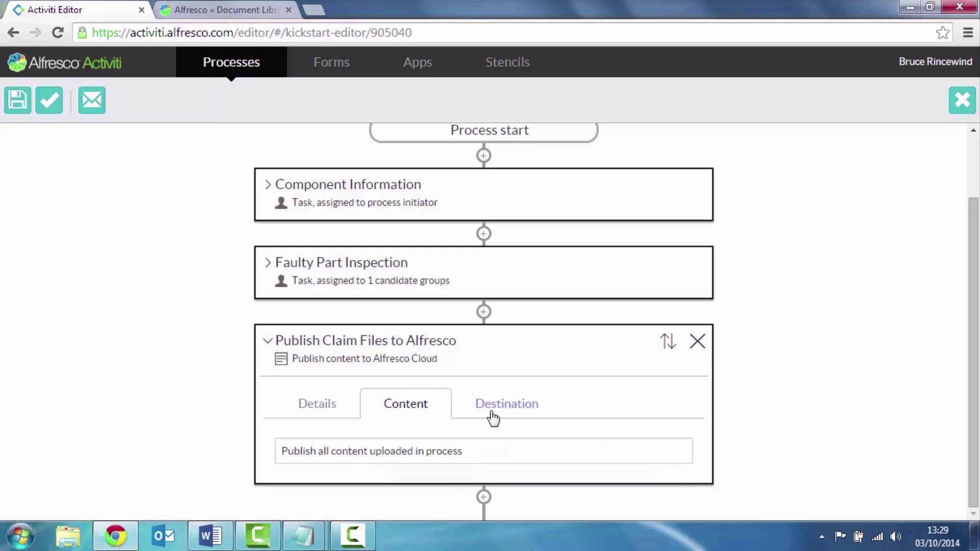
pyautogui.click(477, 459)
pyautogui.click(478, 460)
pyautogui.click(477, 460)
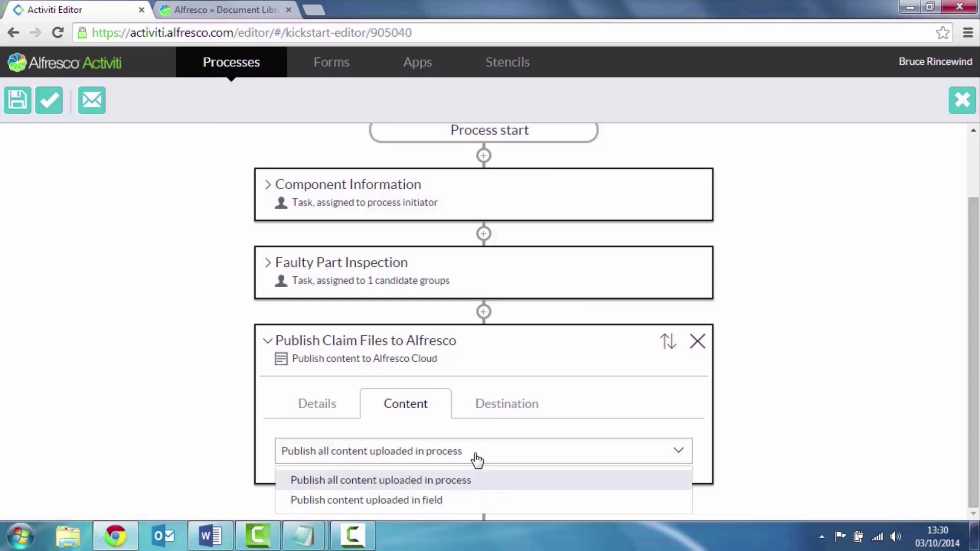
pyautogui.click(477, 459)
# Target documentLibrary, with subfolders named by Customer Name, as the publish destination
pyautogui.click(503, 412)
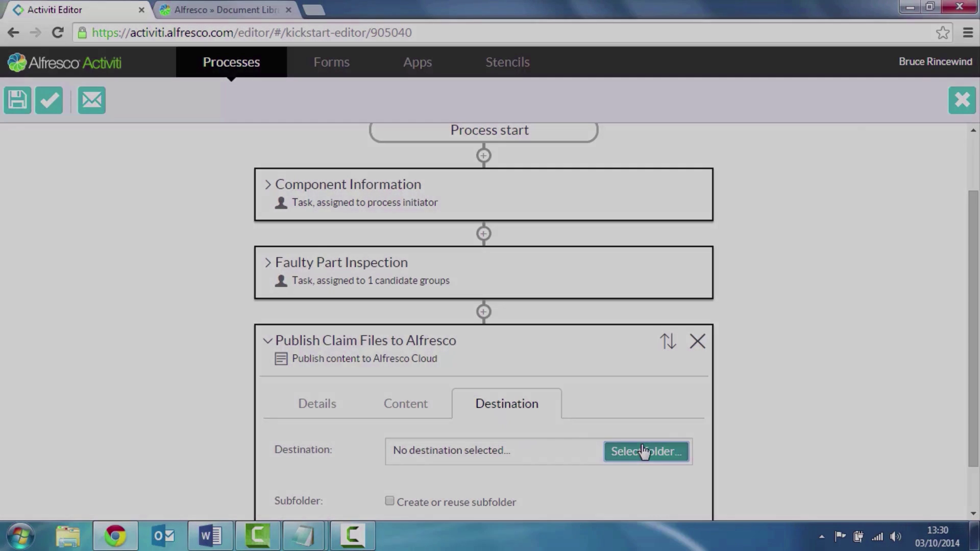
pyautogui.click(643, 453)
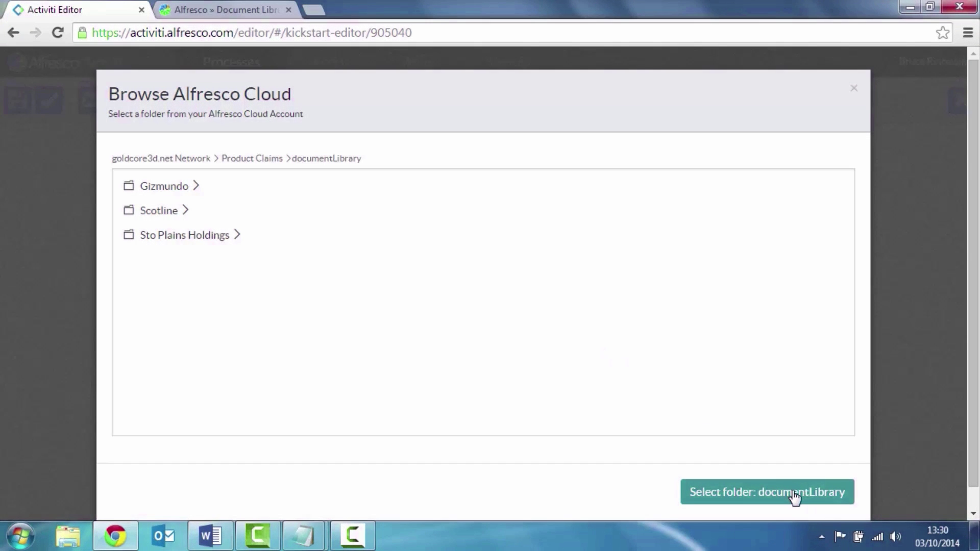
pyautogui.click(795, 494)
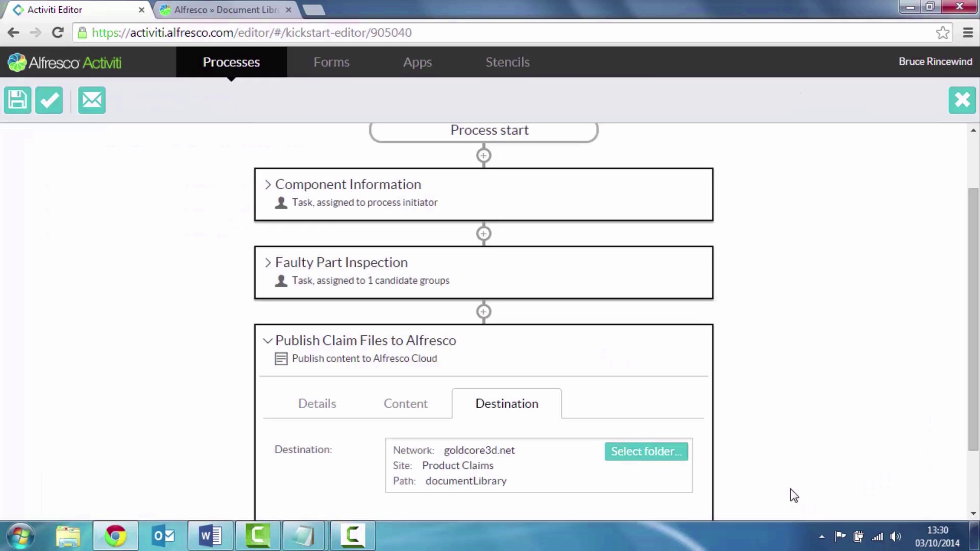
pyautogui.scroll(-3, 467, 484)
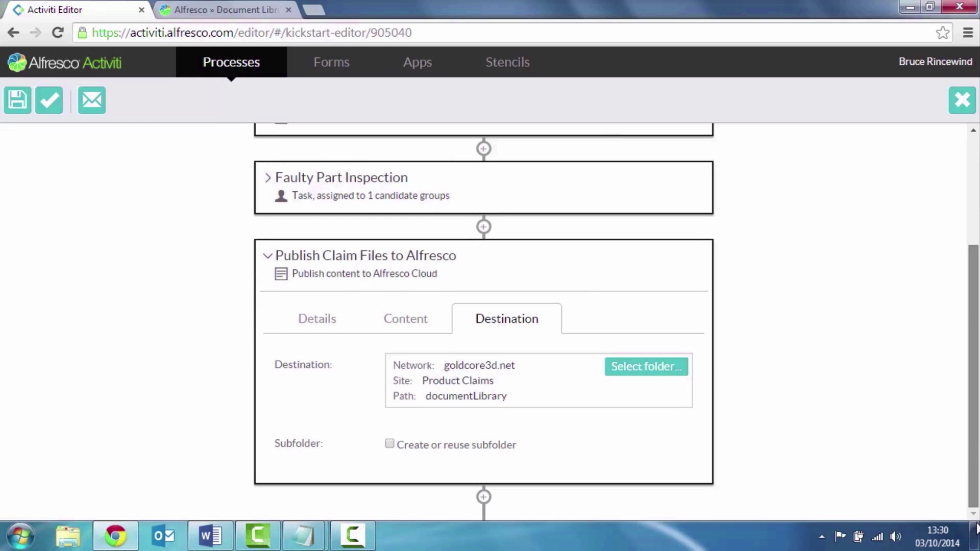
pyautogui.click(388, 444)
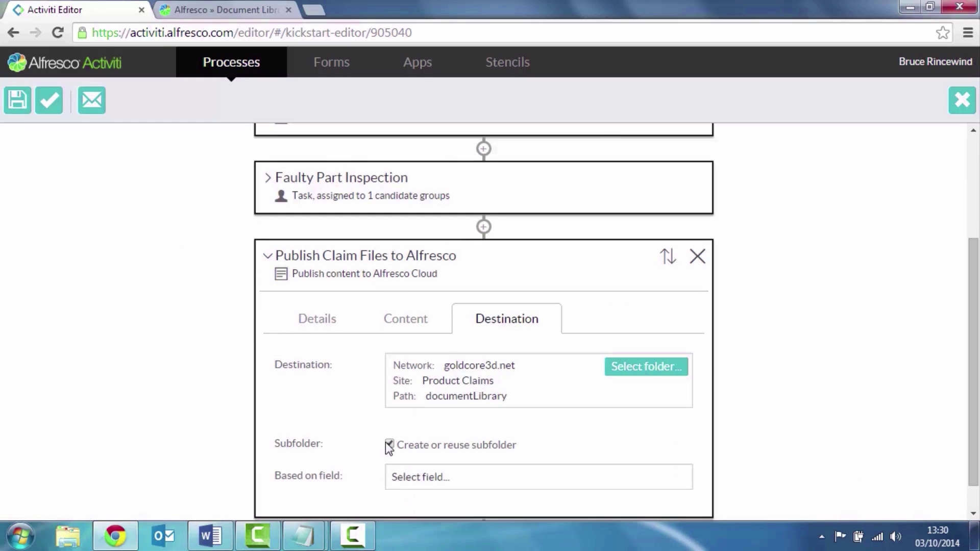
pyautogui.click(406, 482)
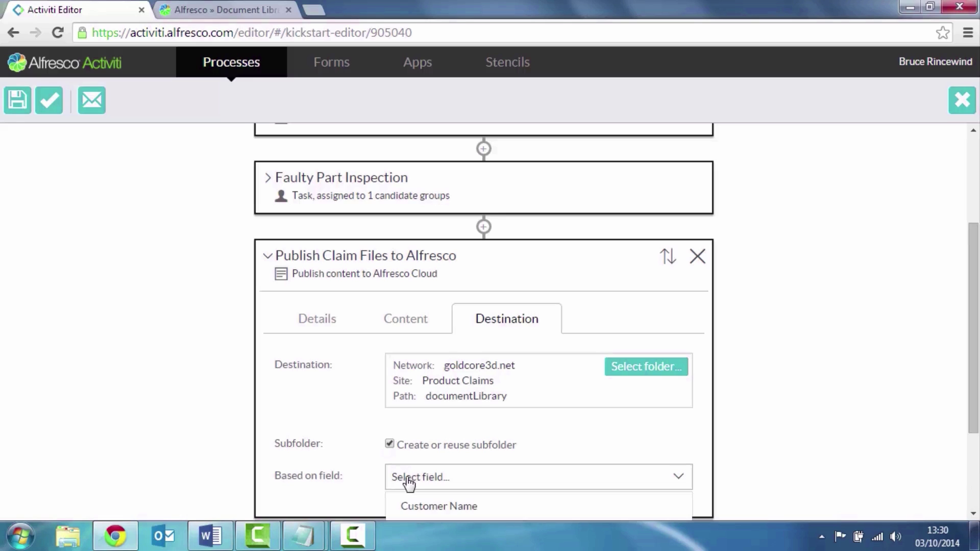
pyautogui.click(432, 506)
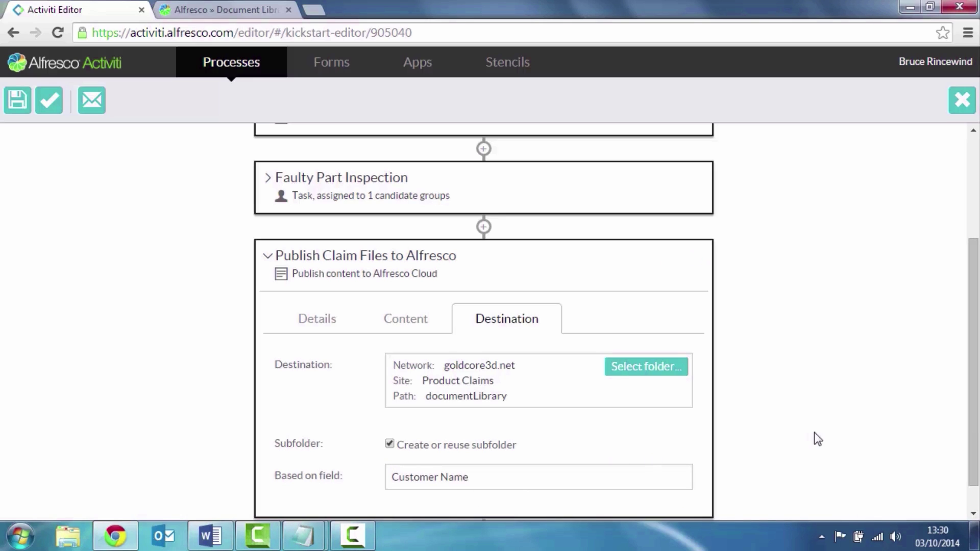
pyautogui.click(268, 255)
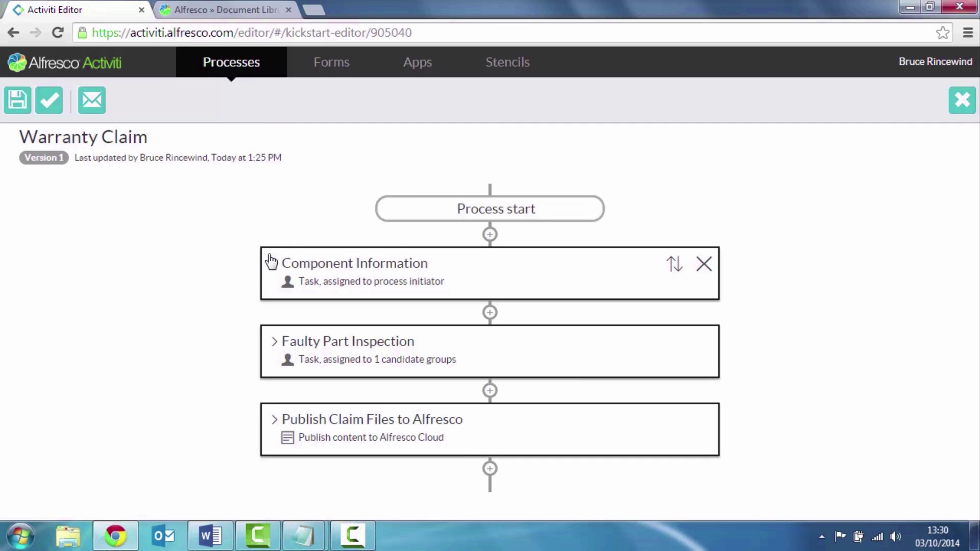
# Add a choice step with branches 'Replace Part Under Warranty' and 'Improper Usage'
pyautogui.click(489, 468)
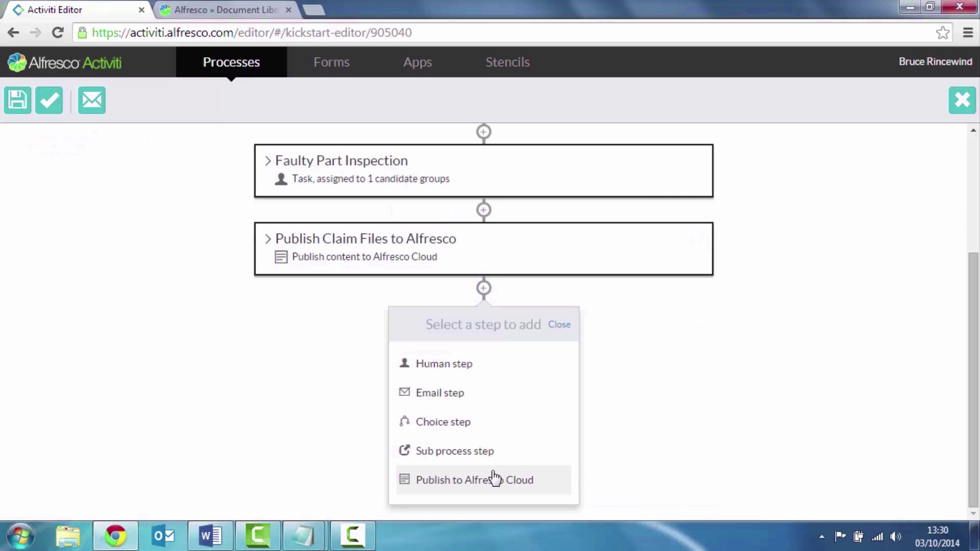
pyautogui.click(461, 431)
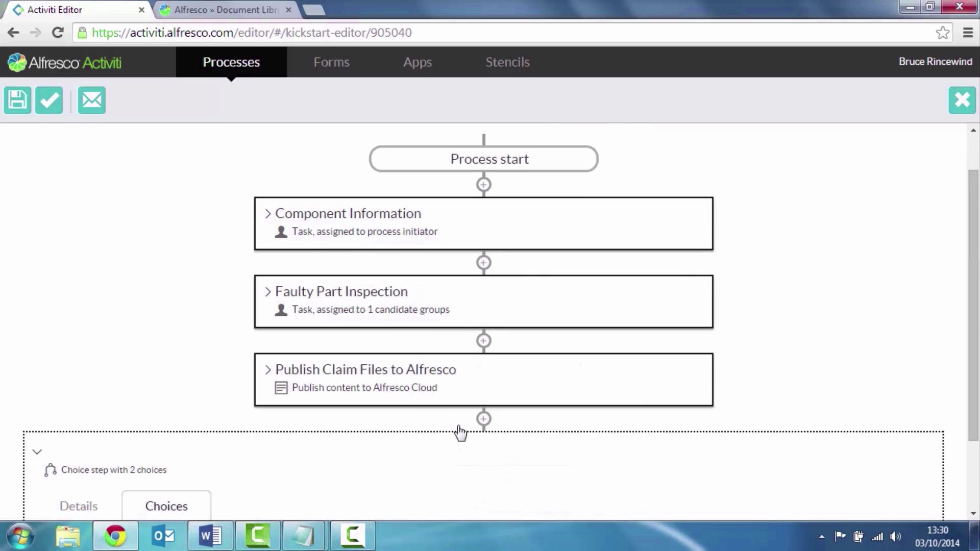
pyautogui.moveTo(973, 353); pyautogui.dragTo(973, 452)
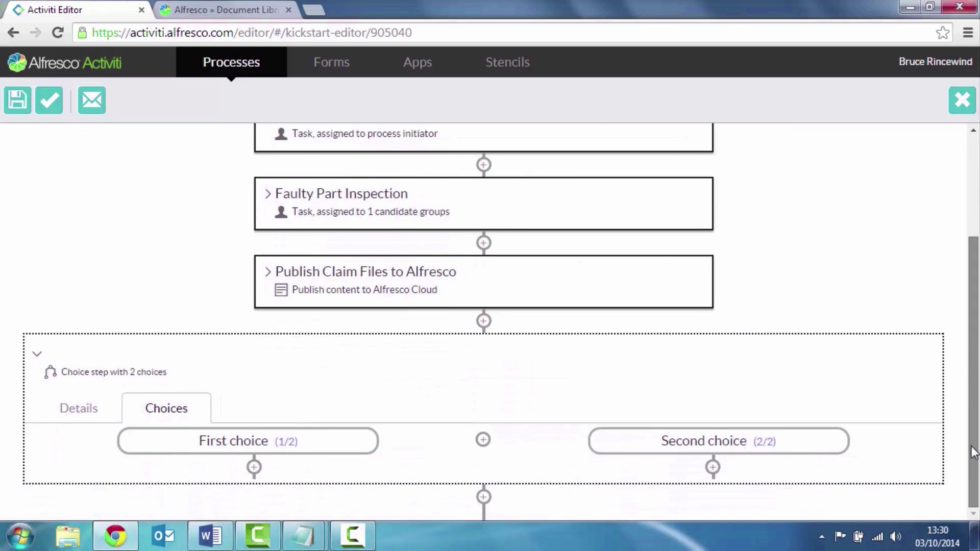
pyautogui.moveTo(940, 470)
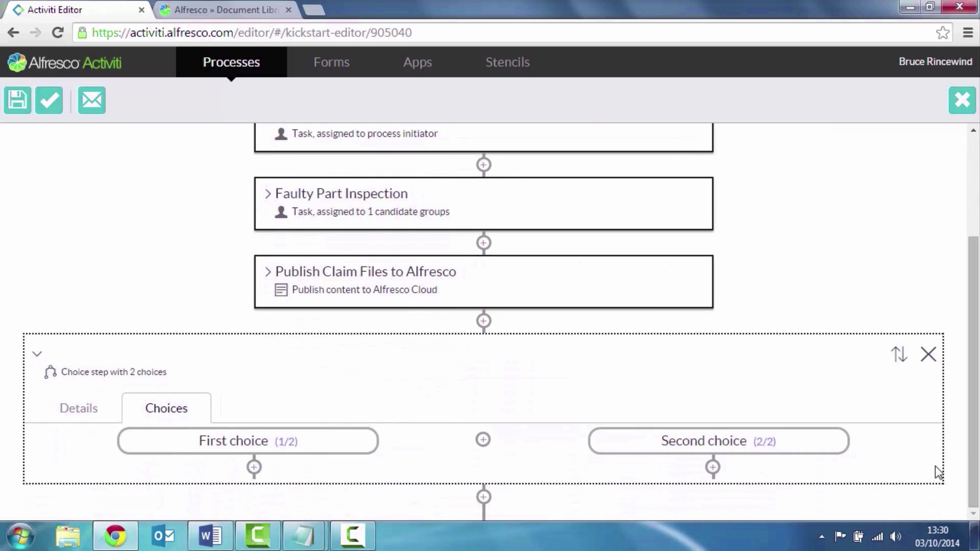
pyautogui.click(341, 453)
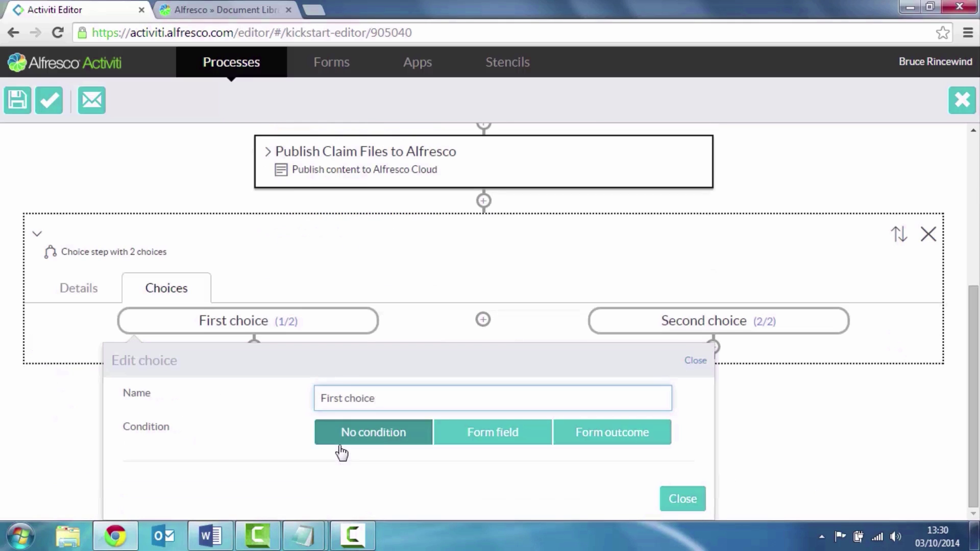
pyautogui.press('BackSpace')
pyautogui.press('BackSpace')
pyautogui.press('BackSpace')
pyautogui.press('BackSpace')
pyautogui.press('BackSpace')
pyautogui.press('BackSpace')
pyautogui.press('BackSpace')
pyautogui.press('BackSpace')
pyautogui.press('BackSpace')
pyautogui.press('BackSpace')
pyautogui.press('BackSpace')
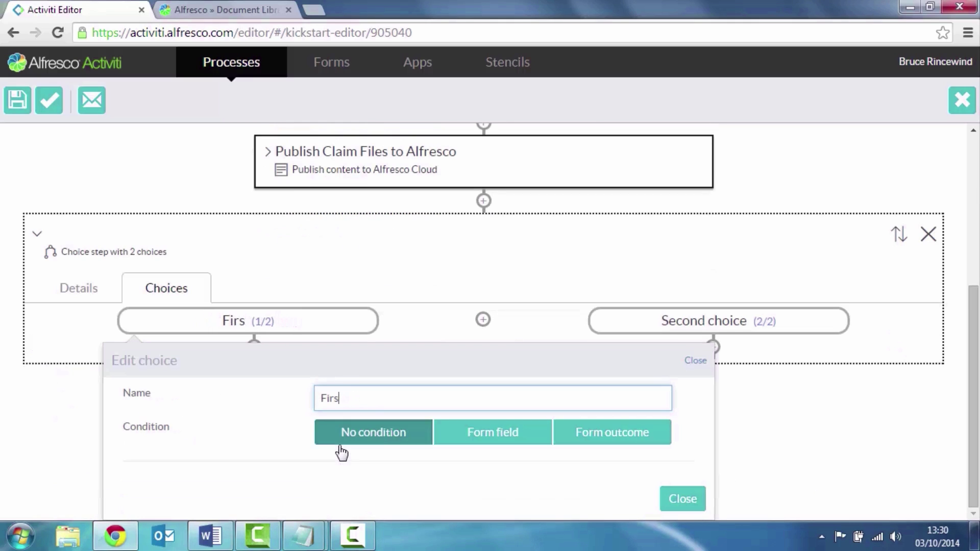
pyautogui.press('BackSpace')
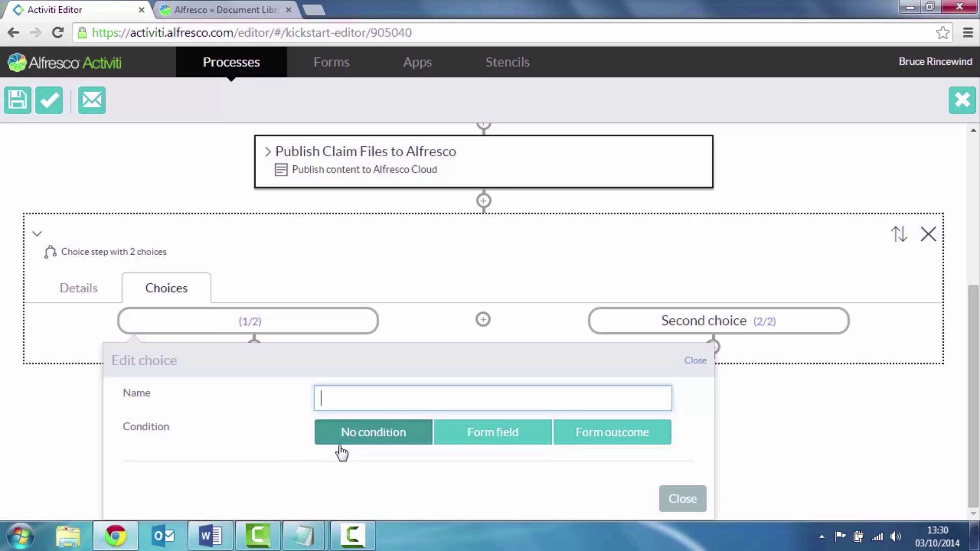
pyautogui.write('R')
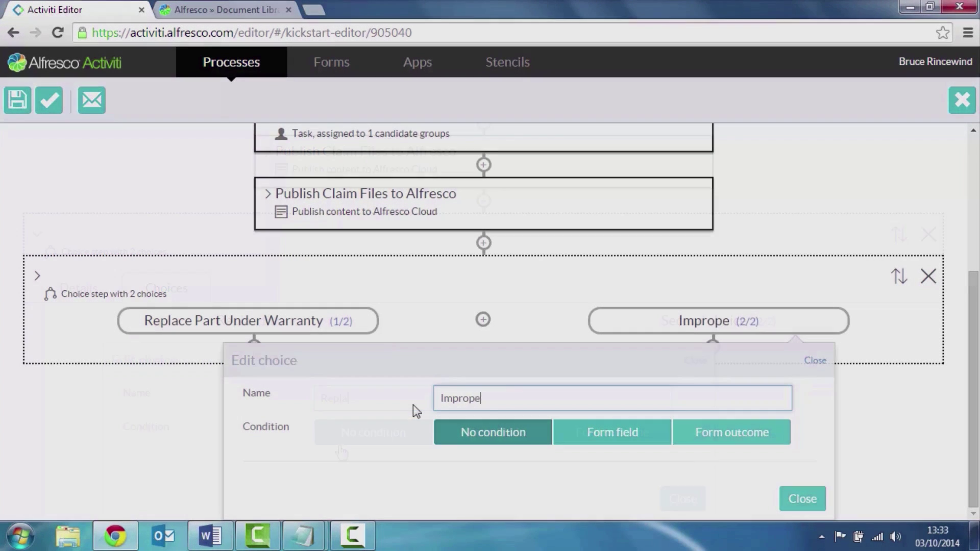
pyautogui.write('Usage')
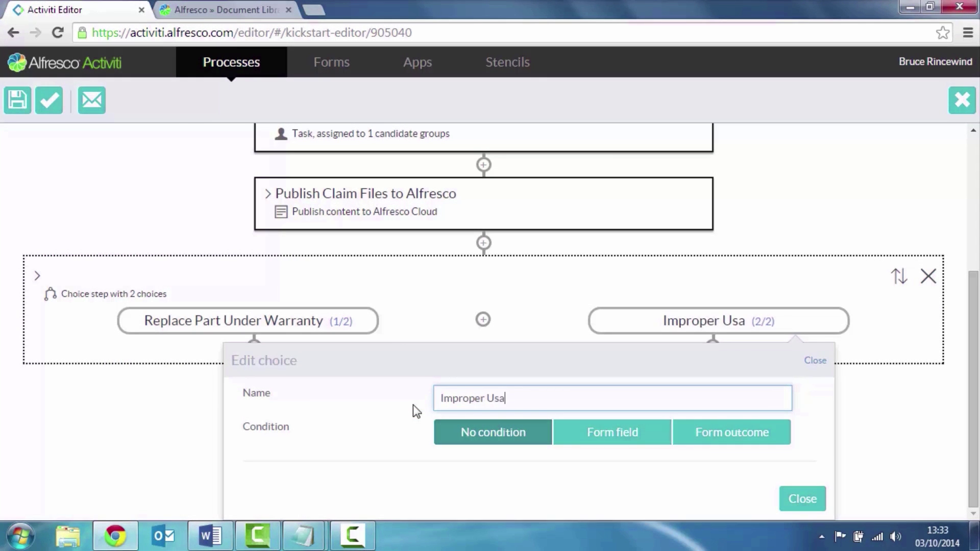
pyautogui.click(494, 437)
# Make Improper Usage require Inspection Form outcome Equals 'Report improper usage'
pyautogui.click(570, 432)
pyautogui.click(702, 428)
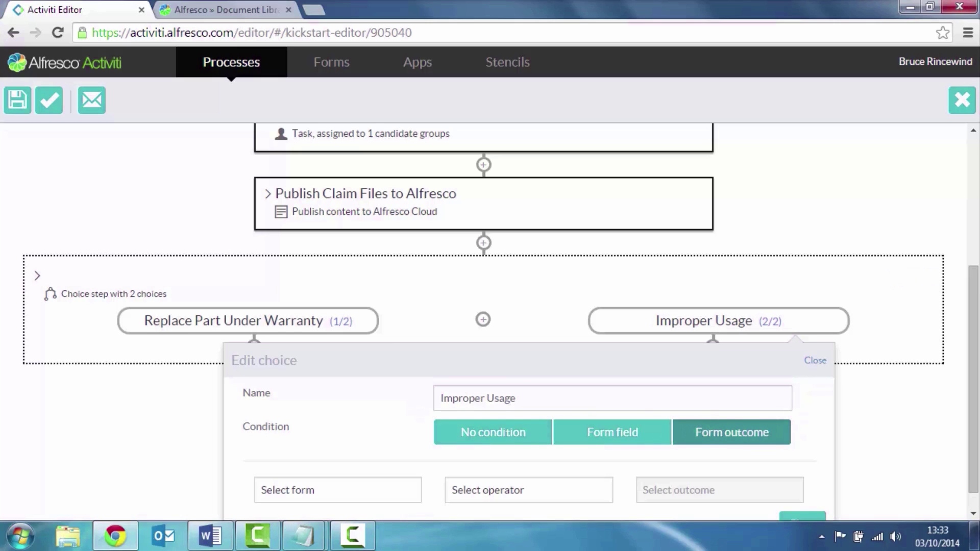
pyautogui.moveTo(975, 387); pyautogui.dragTo(976, 447)
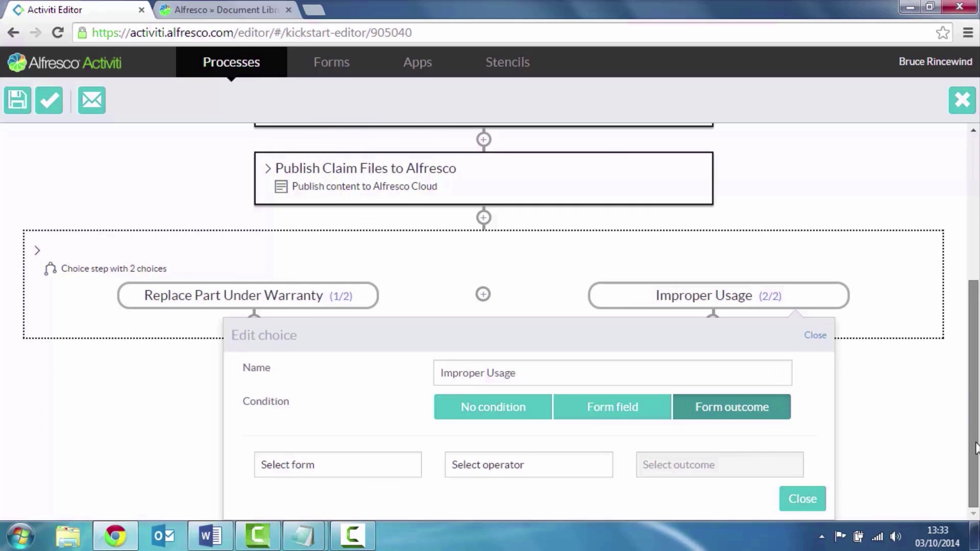
pyautogui.click(339, 474)
pyautogui.click(325, 515)
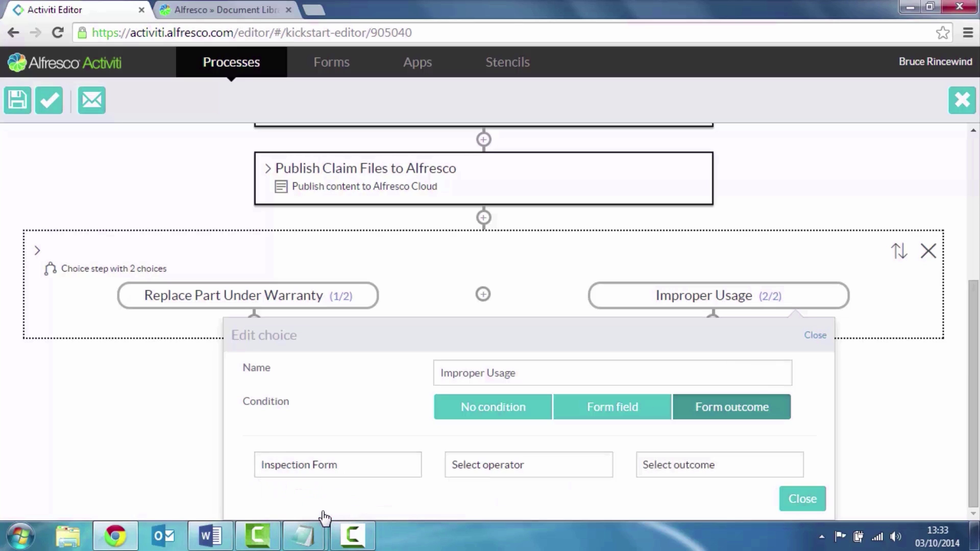
pyautogui.click(517, 472)
pyautogui.click(486, 495)
pyautogui.click(677, 466)
pyautogui.click(688, 514)
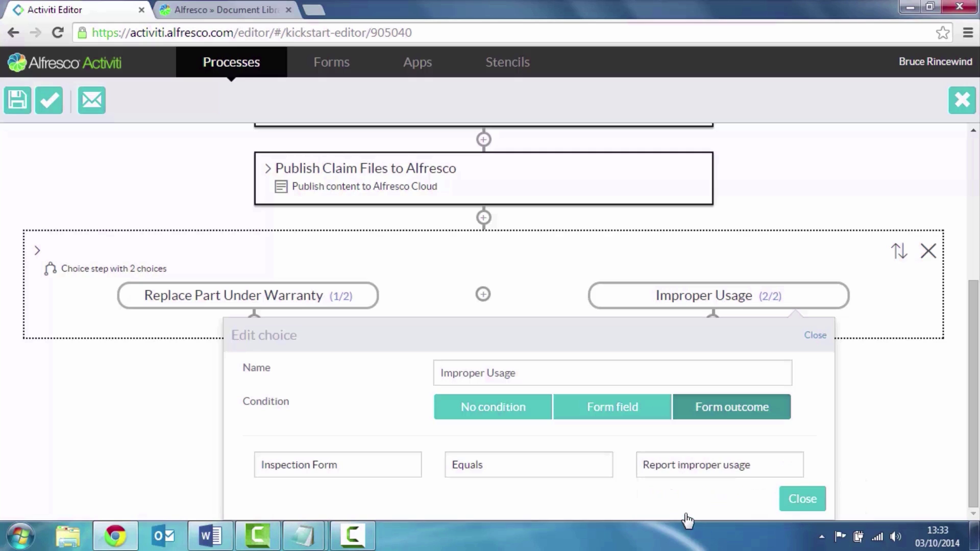
# Add an Inform Customer human task under Improper Usage and save the Warranty Claim model
pyautogui.click(802, 499)
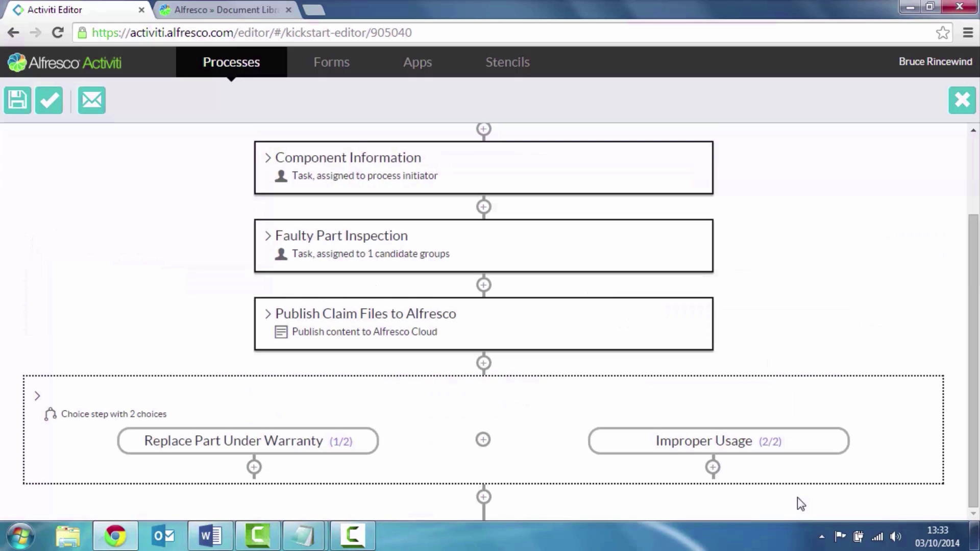
pyautogui.click(713, 468)
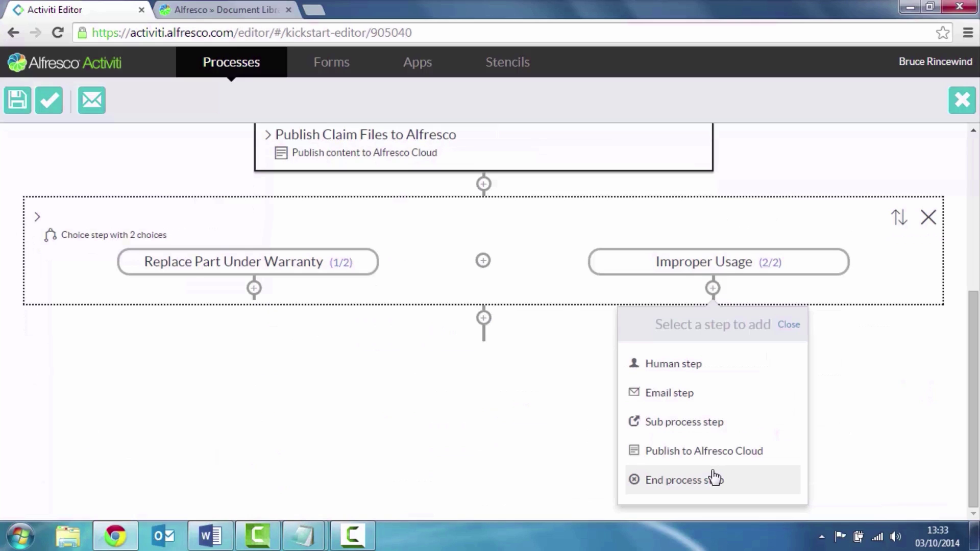
pyautogui.click(690, 367)
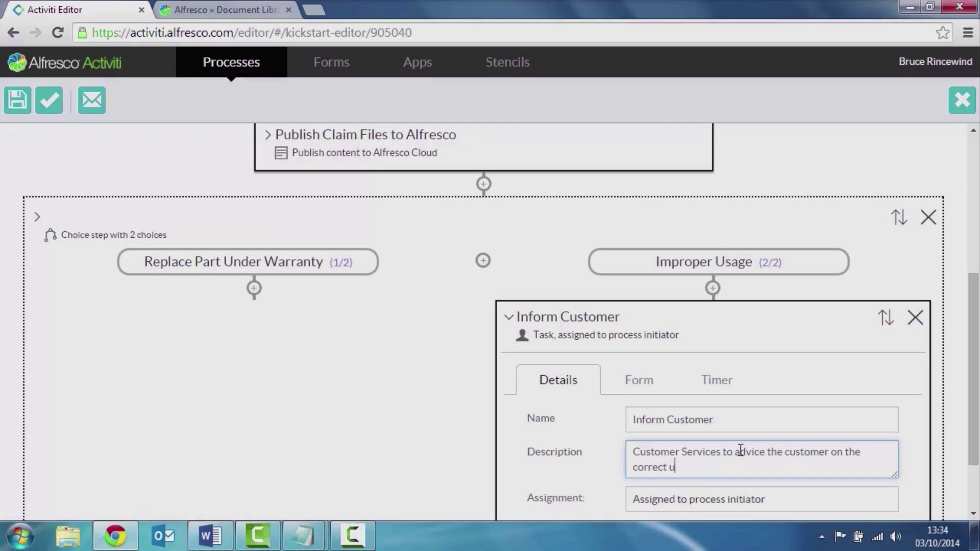
pyautogui.write('sa')
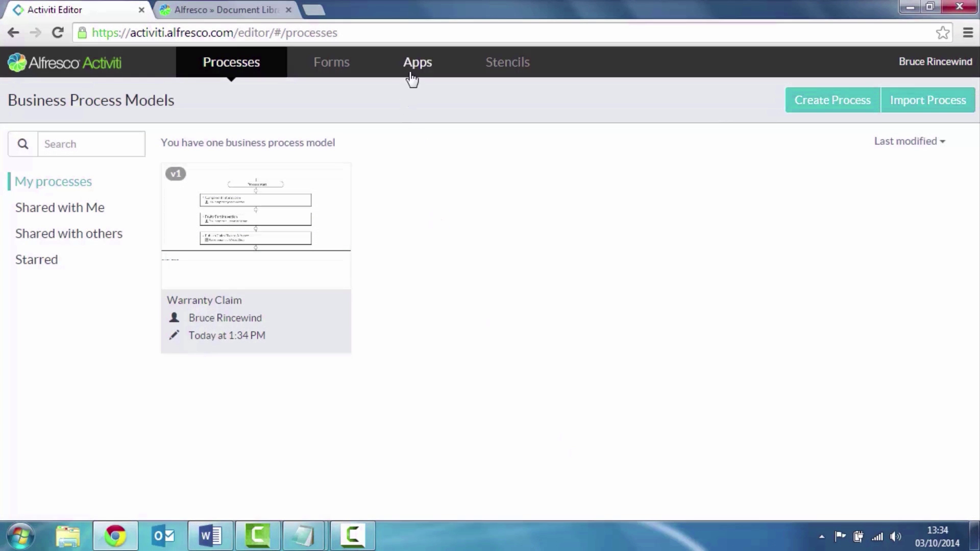
# Give the Customer Services Processes app a heart icon and purple theme
pyautogui.click(415, 77)
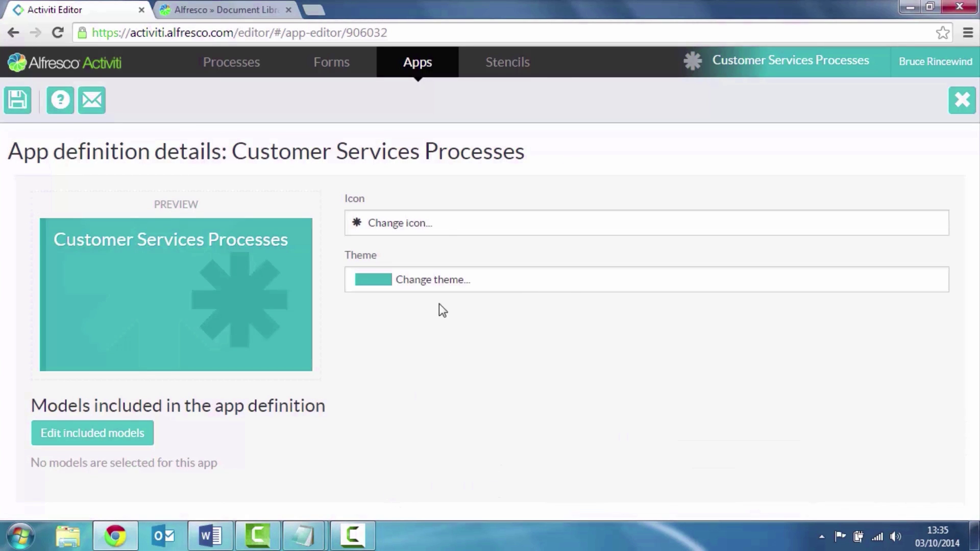
pyautogui.click(439, 227)
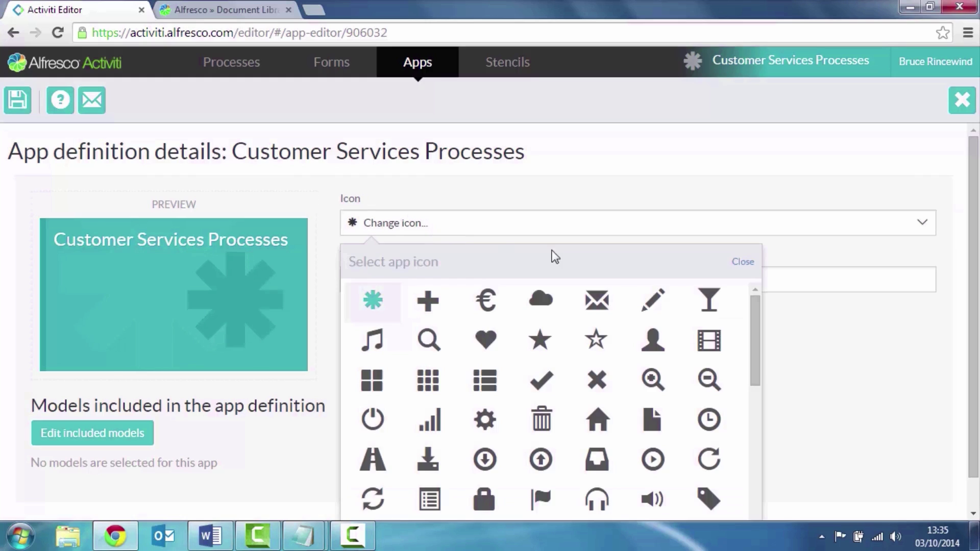
pyautogui.click(482, 347)
pyautogui.click(384, 284)
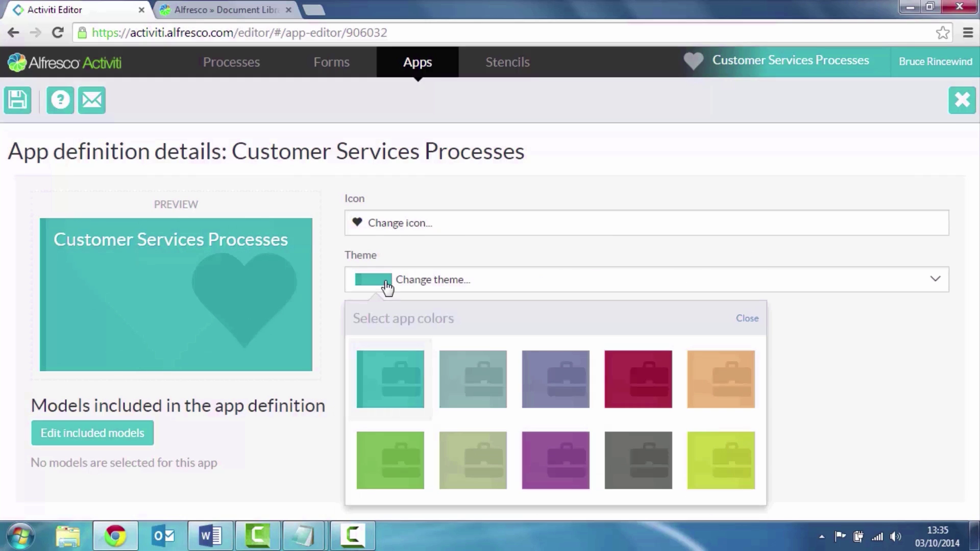
pyautogui.click(582, 477)
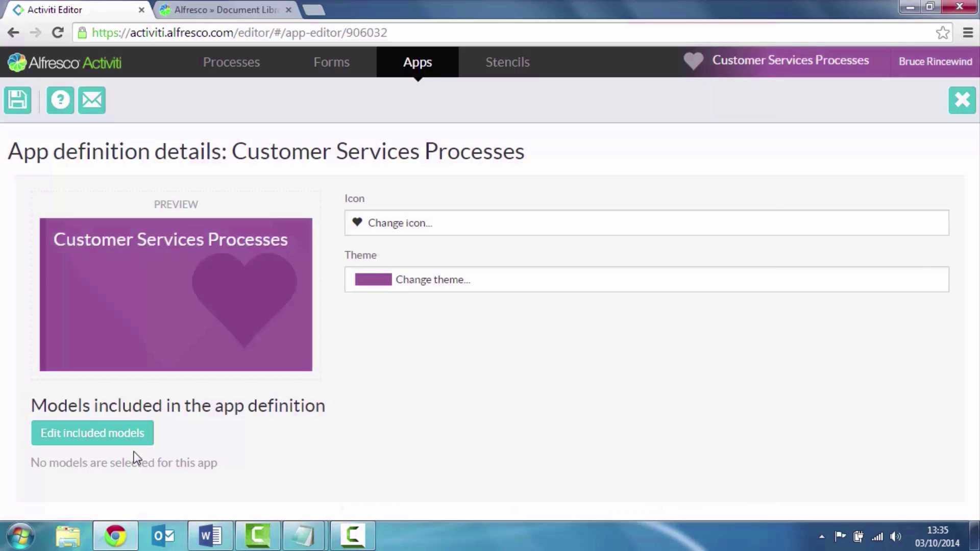
# Include the Warranty Claim model in the app definition
pyautogui.click(127, 436)
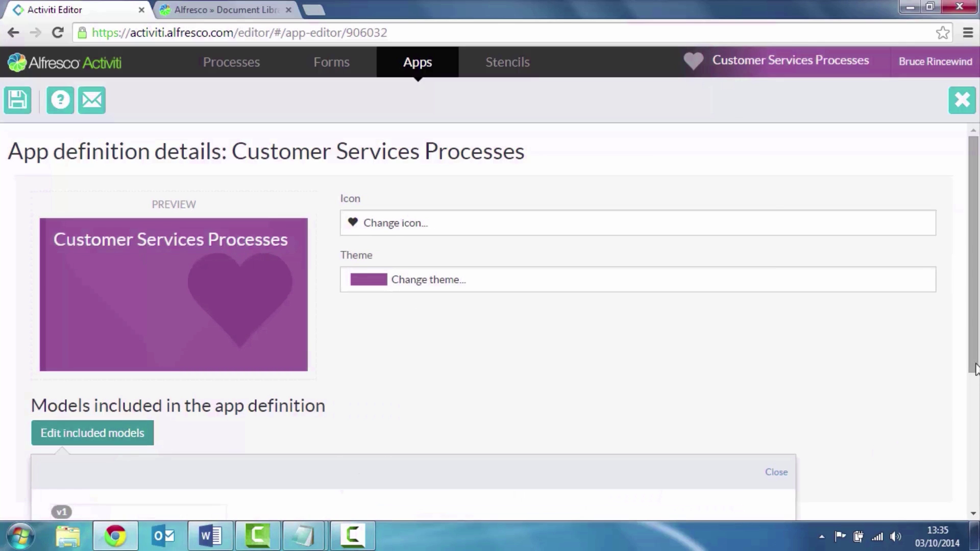
pyautogui.click(971, 383)
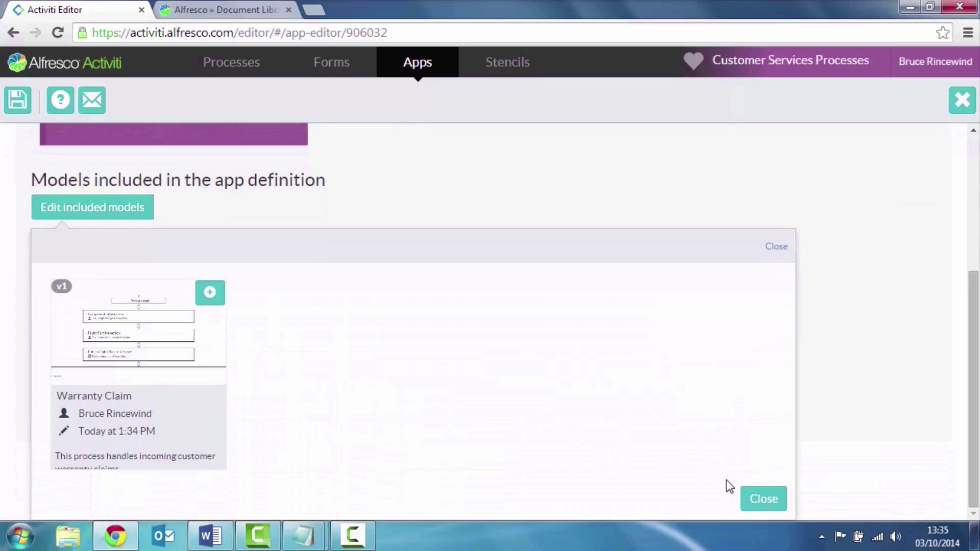
pyautogui.click(756, 504)
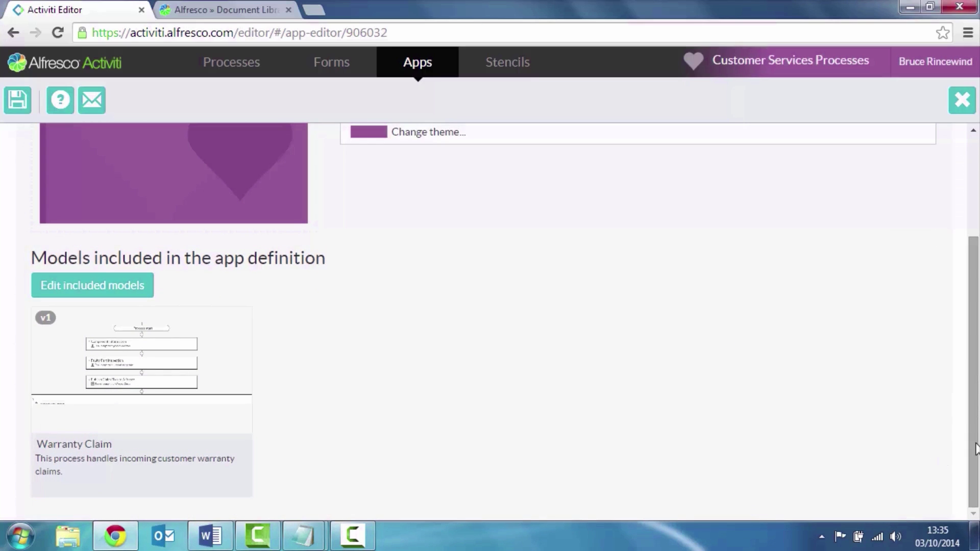
pyautogui.moveTo(969, 449); pyautogui.dragTo(968, 284)
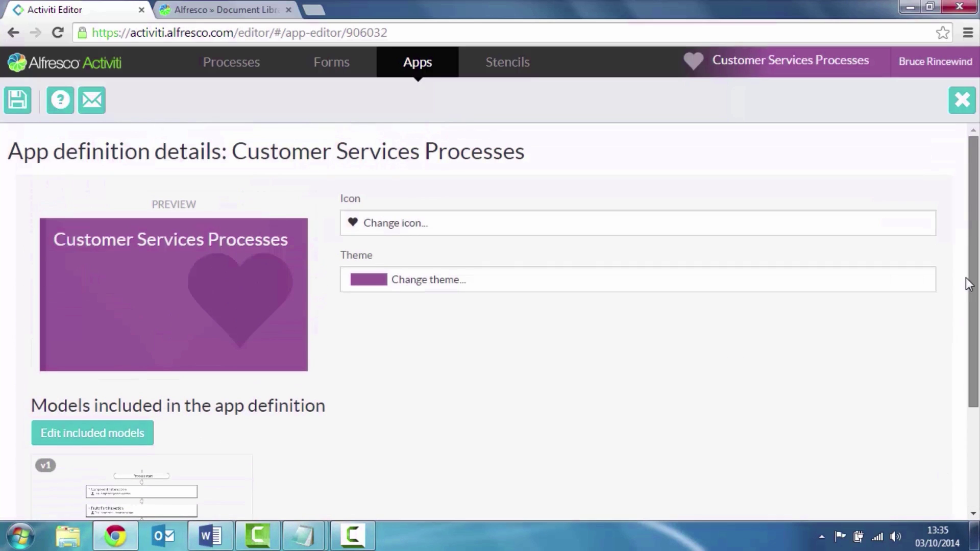
# Save and publish the Customer Services Processes app definition
pyautogui.click(19, 104)
pyautogui.click(274, 377)
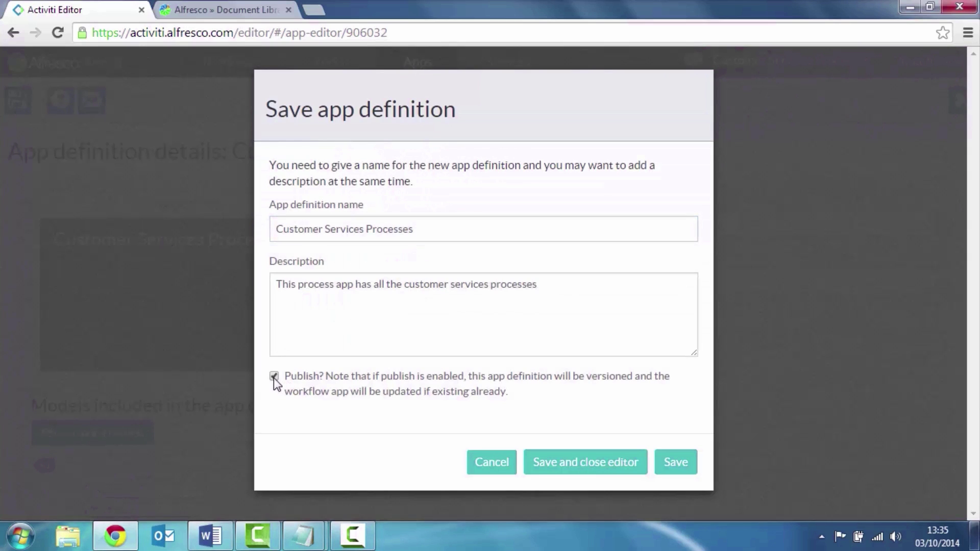
pyautogui.click(583, 462)
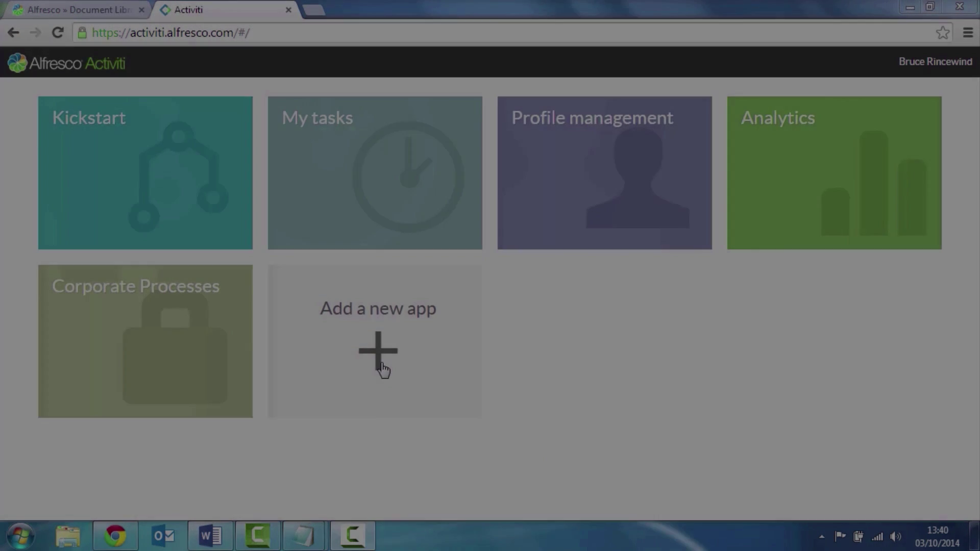
# Deploy the Customer Services Processes app to the landing page and start a new process
pyautogui.click(380, 368)
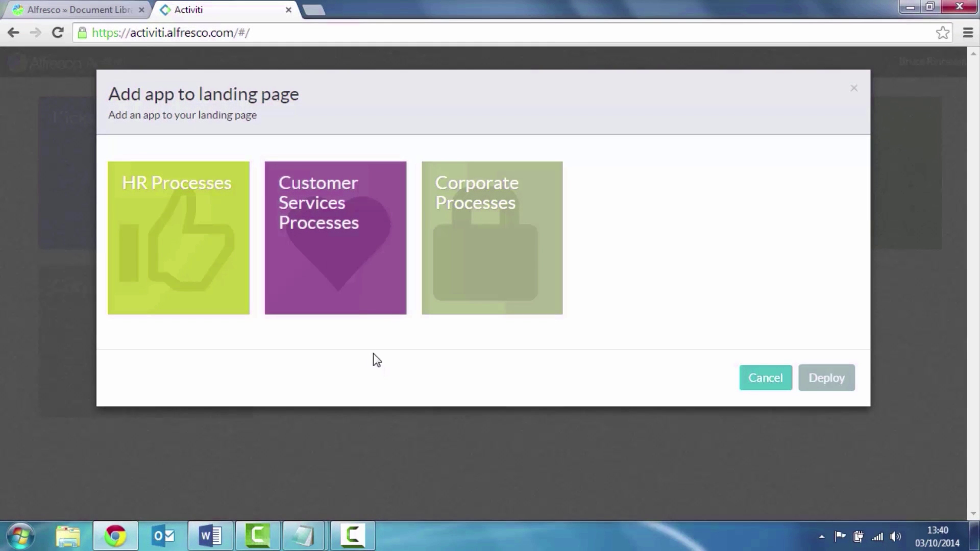
pyautogui.click(342, 251)
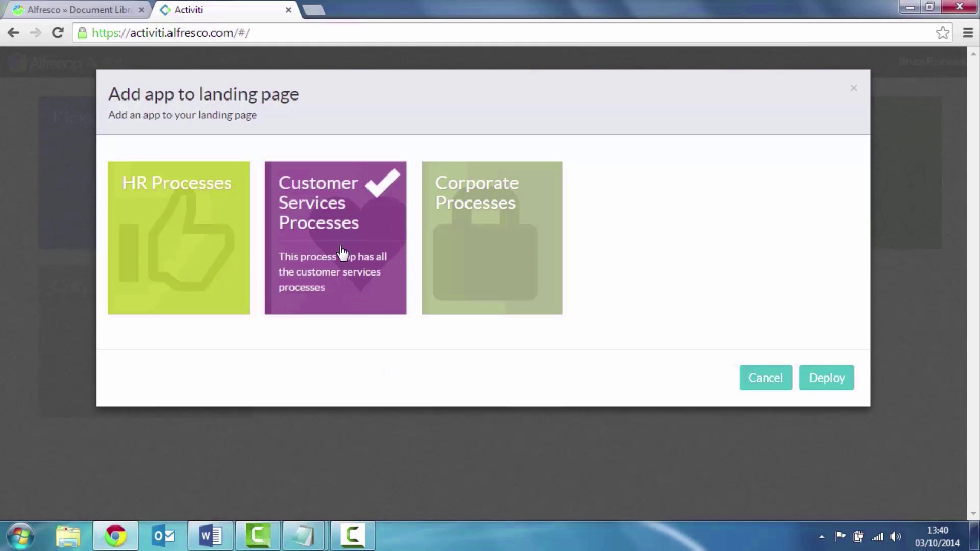
pyautogui.click(826, 384)
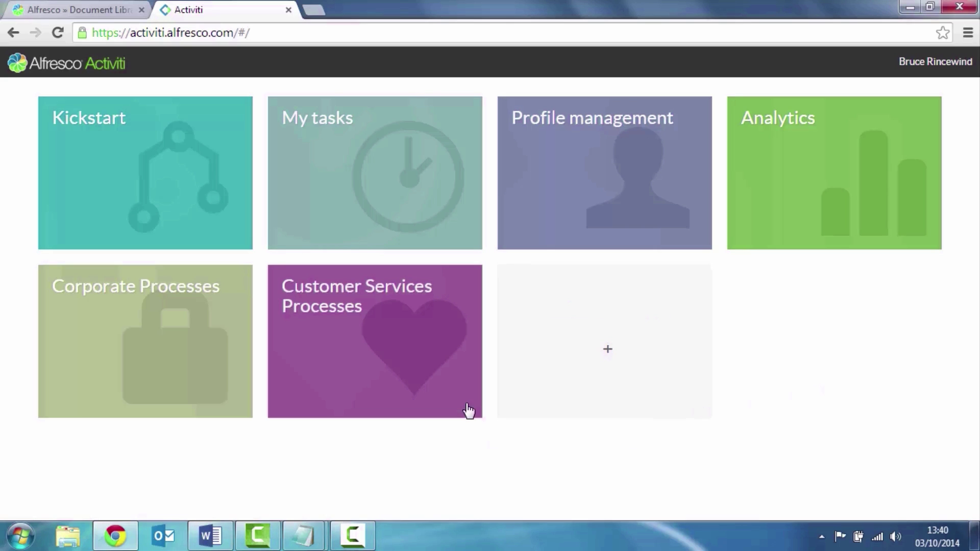
pyautogui.click(444, 383)
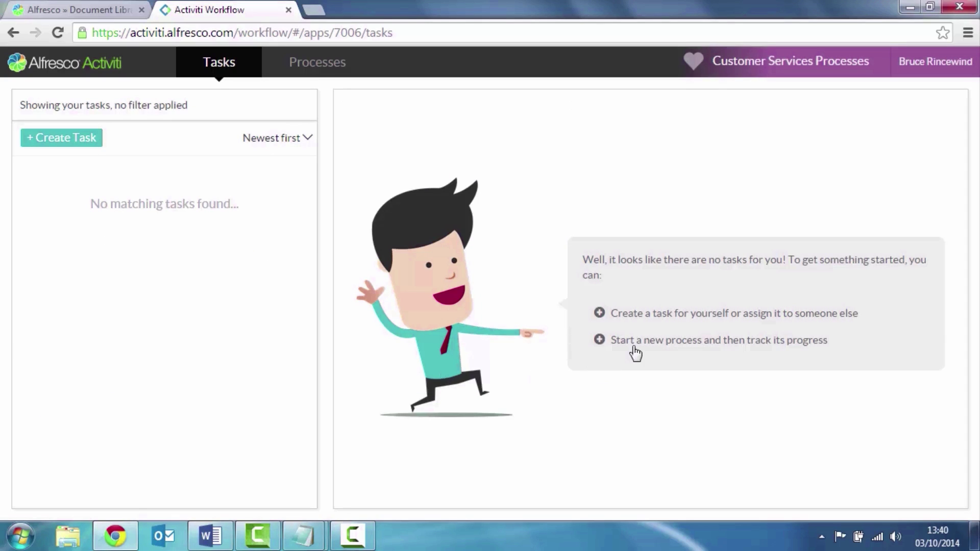
pyautogui.click(654, 341)
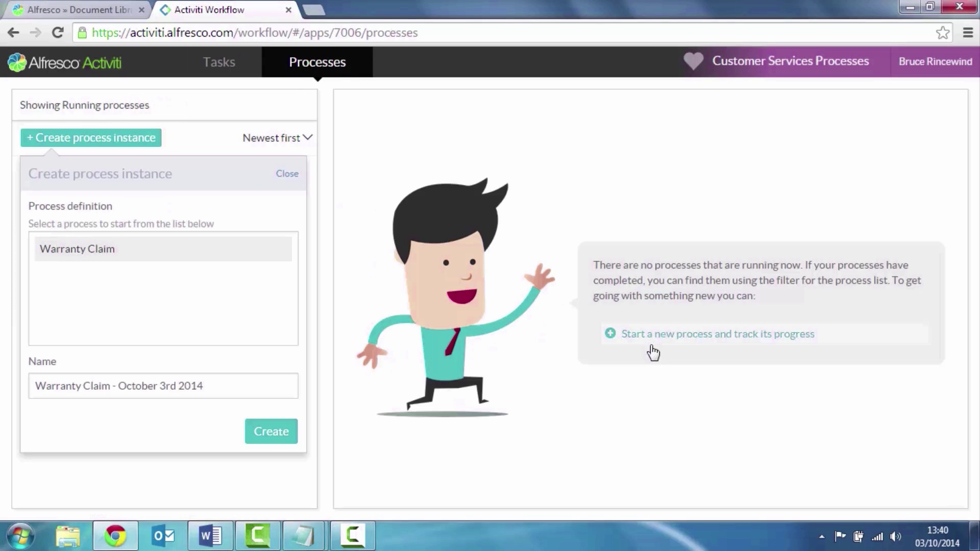
# Start a Warranty Claim for Globex International with FaultReport.docx, part received, and a crack description
pyautogui.click(264, 431)
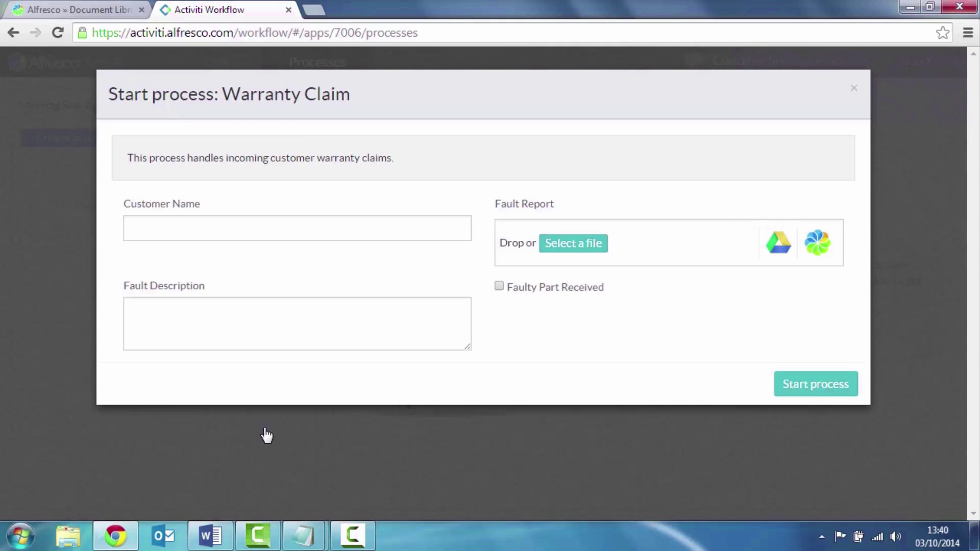
pyautogui.click(165, 227)
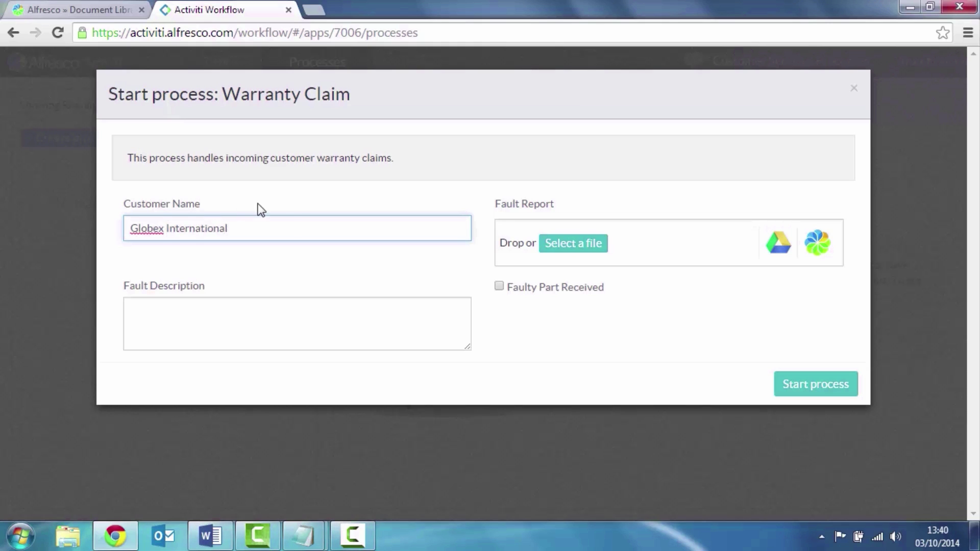
pyautogui.click(775, 251)
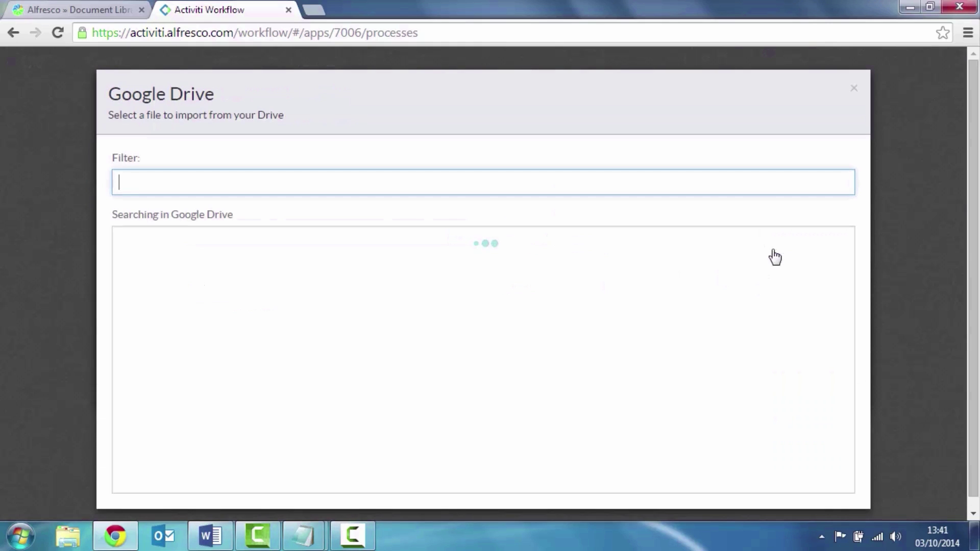
pyautogui.click(185, 279)
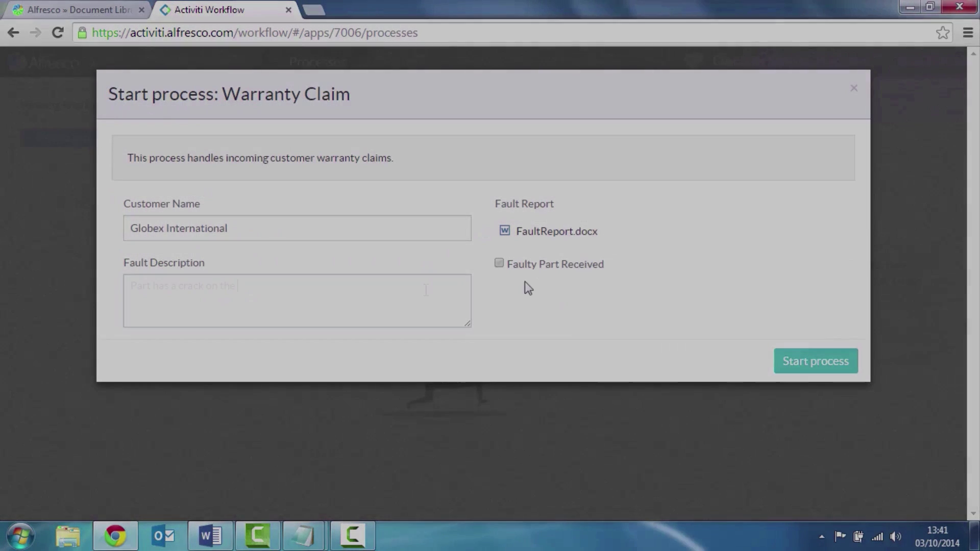
pyautogui.click(498, 263)
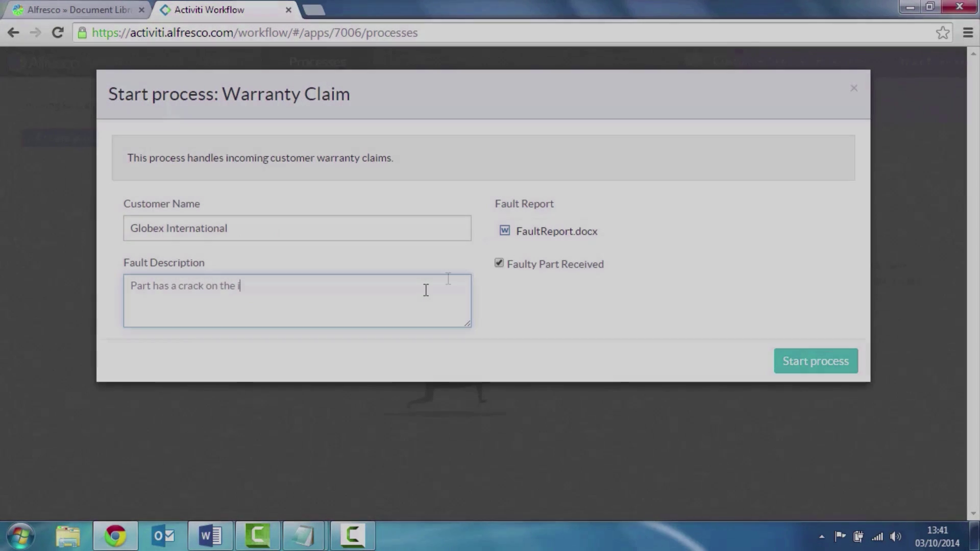
pyautogui.write('internal flange.')
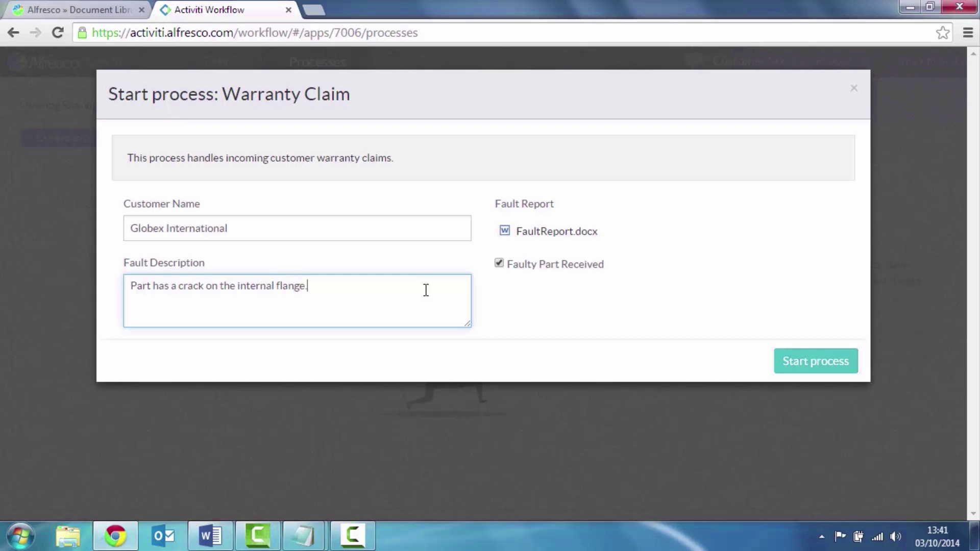
pyautogui.click(823, 366)
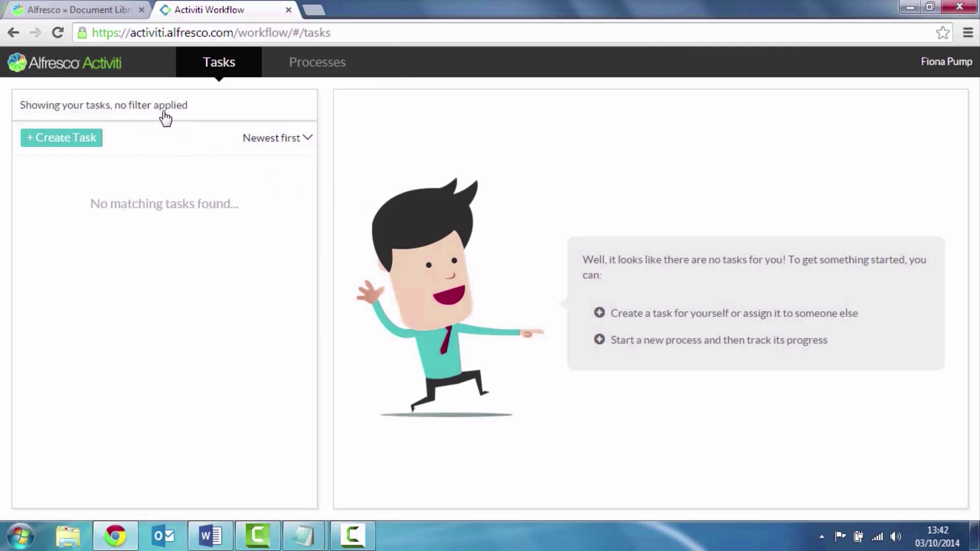
# Filter the task list to tasks assigned to the Quality Assurance group
pyautogui.click(164, 114)
pyautogui.click(153, 265)
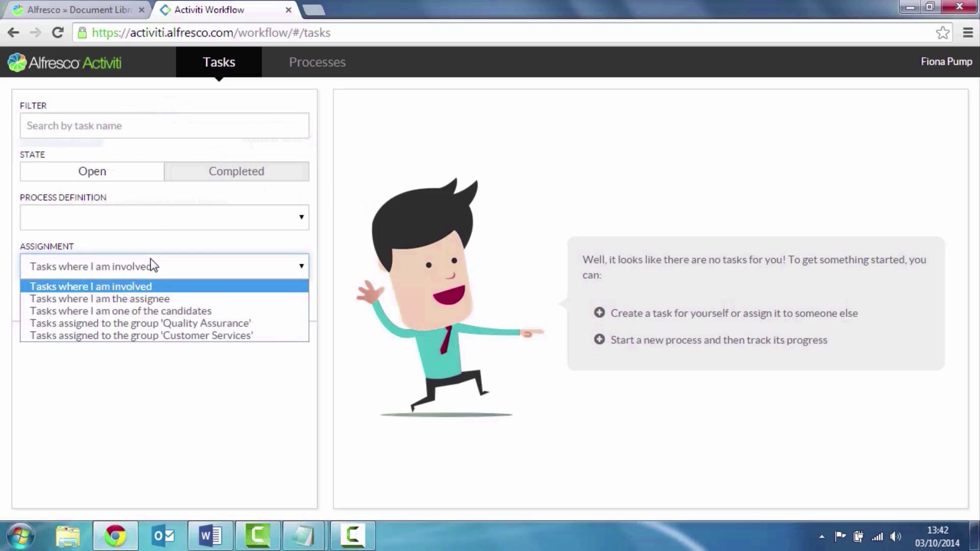
pyautogui.click(167, 324)
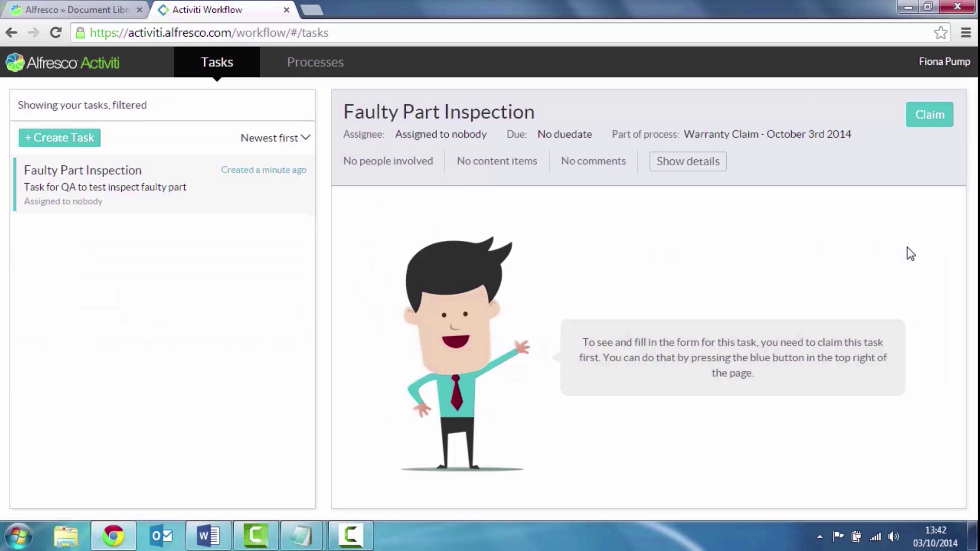
# Claim the Faulty Part Inspection task and involve the colleague found by searching 'j'
pyautogui.click(927, 124)
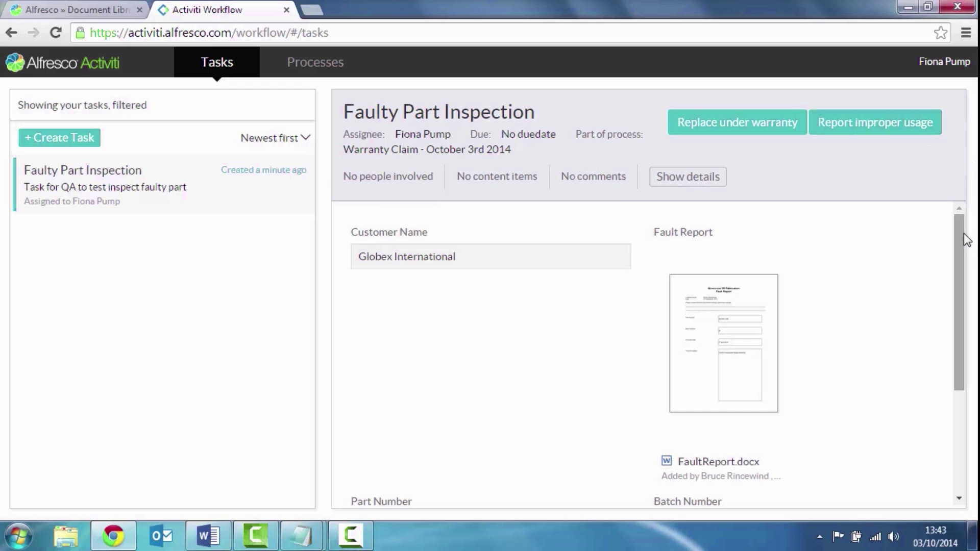
pyautogui.moveTo(963, 234); pyautogui.dragTo(955, 211)
pyautogui.click(387, 180)
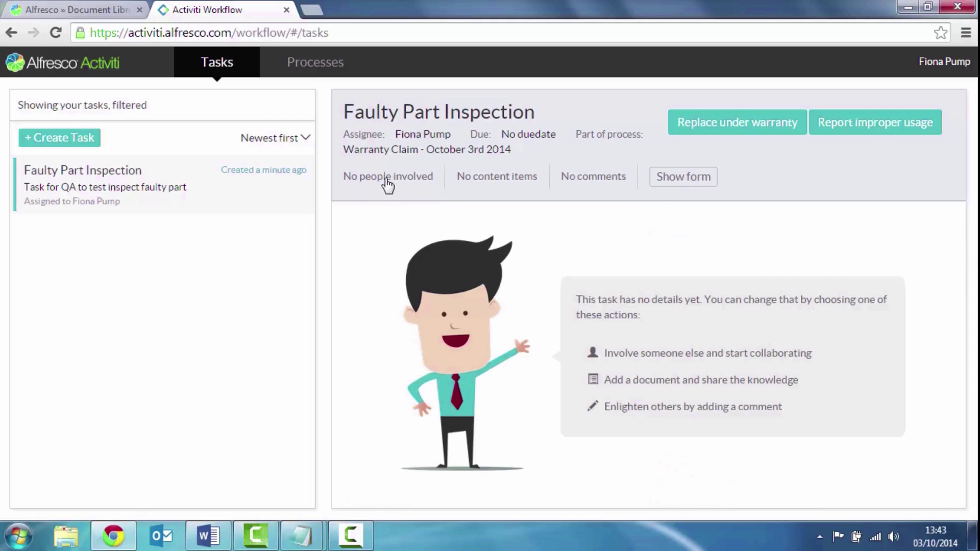
pyautogui.click(662, 358)
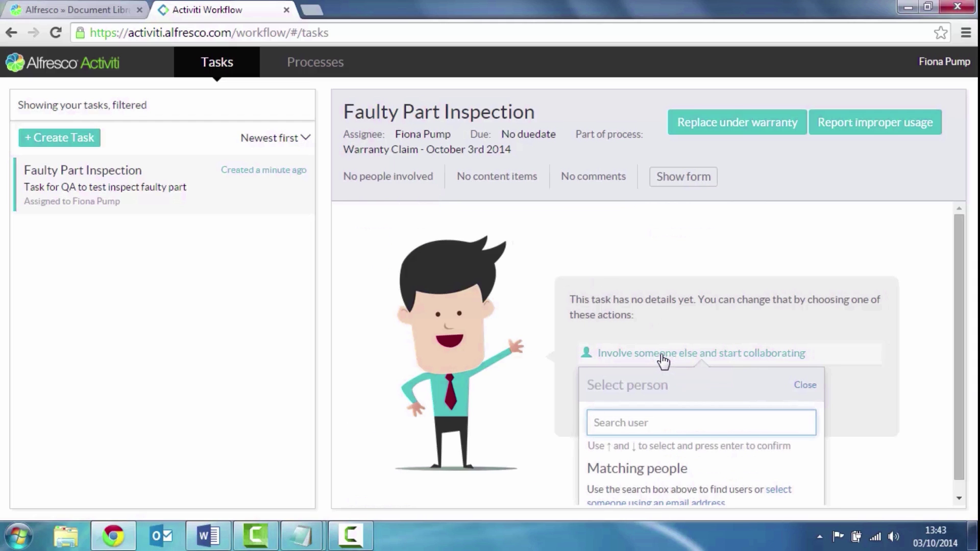
pyautogui.write('je')
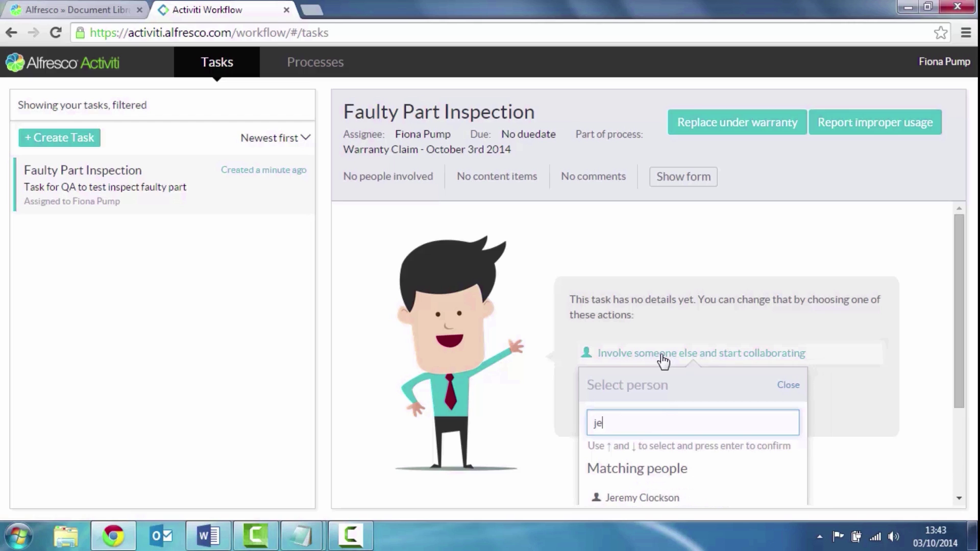
pyautogui.click(659, 503)
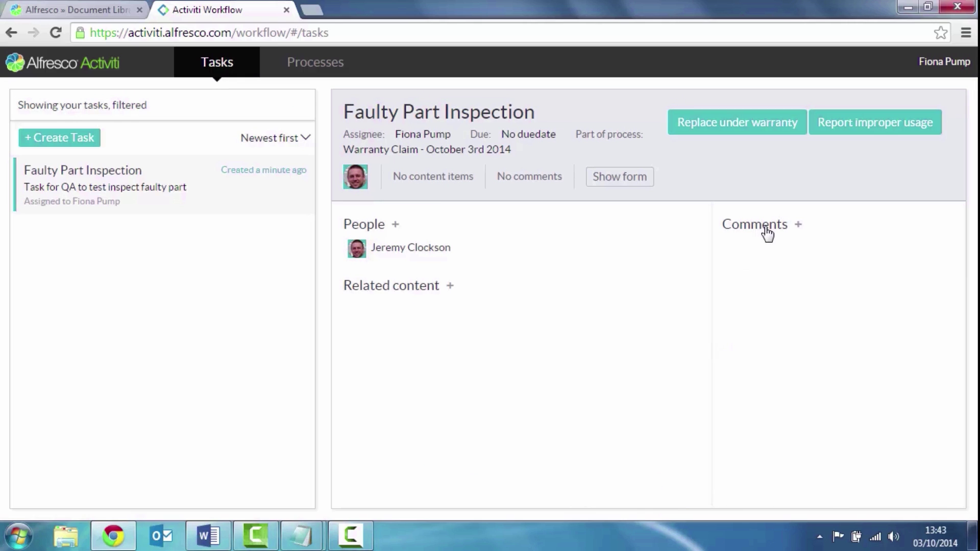
# Post a task comment asking the colleague to check the cross flange bolts
pyautogui.click(763, 228)
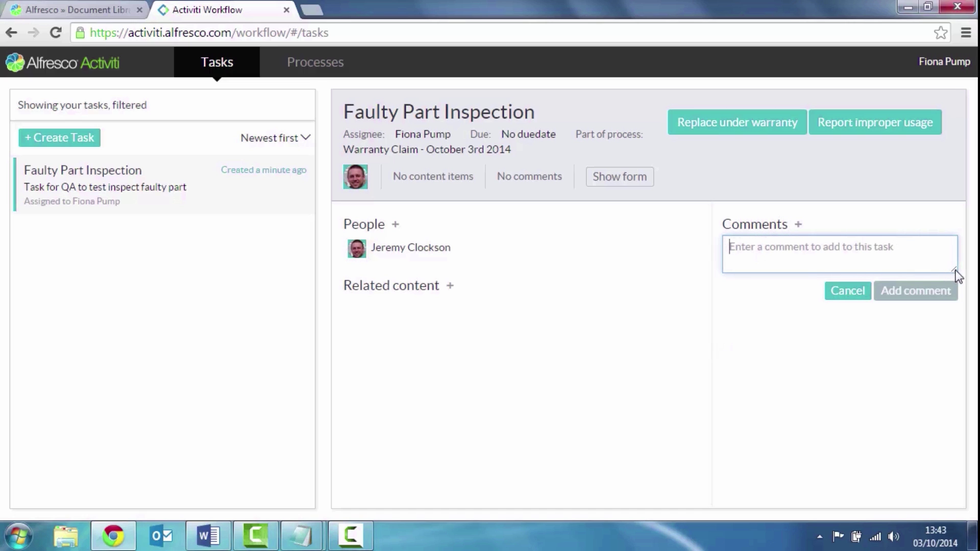
pyautogui.moveTo(955, 274); pyautogui.dragTo(954, 358)
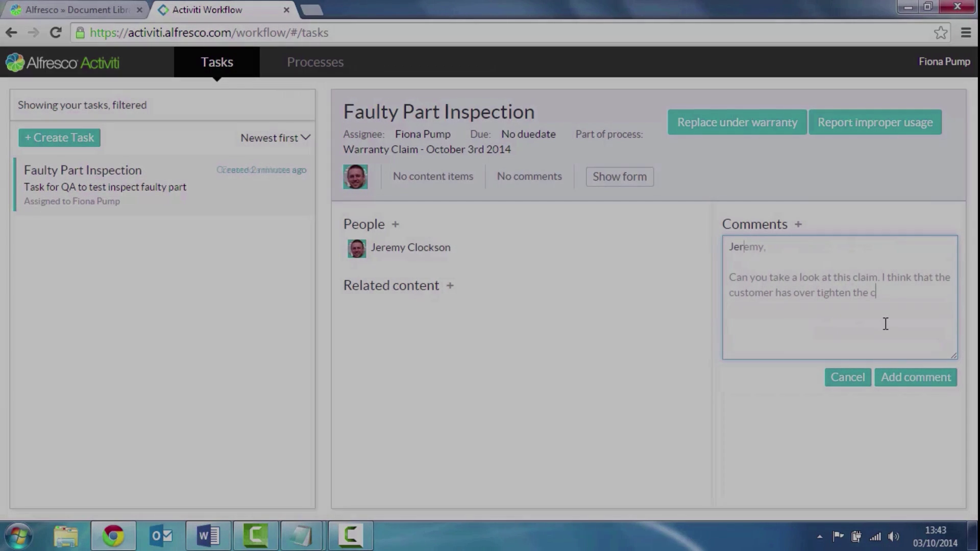
pyautogui.write('cross flange')
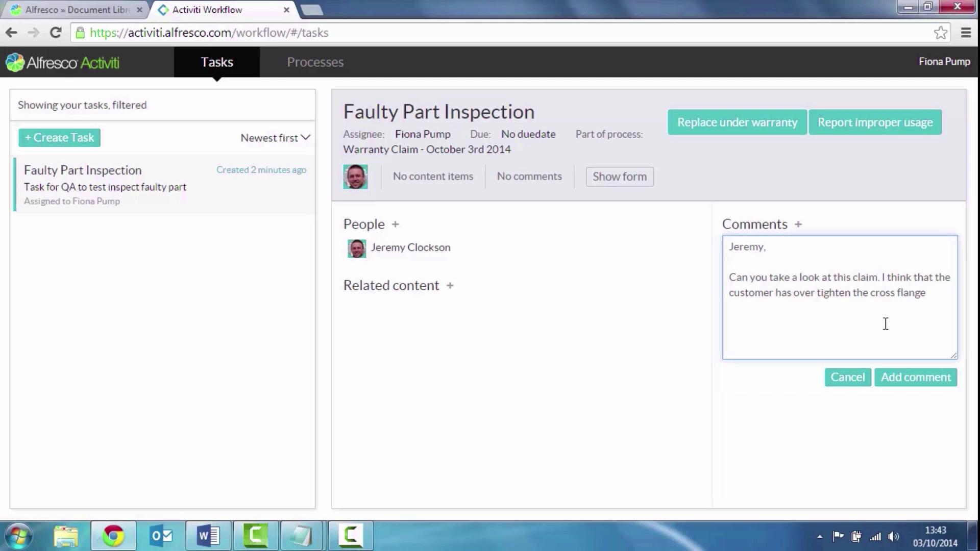
pyautogui.write(' bolts.')
pyautogui.click(926, 379)
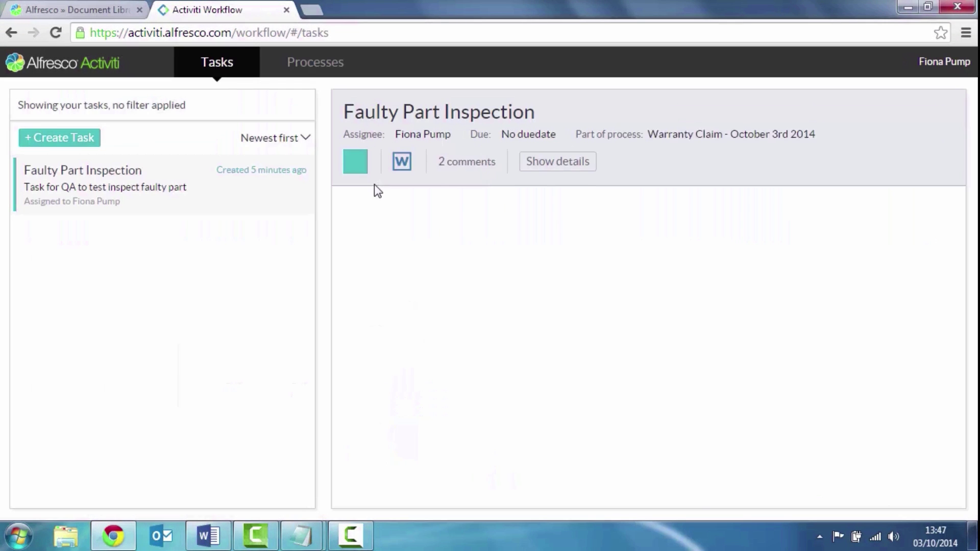
# Show the task's comments and related content, then preview the three-page XM Technical Specification.docx
pyautogui.click(463, 180)
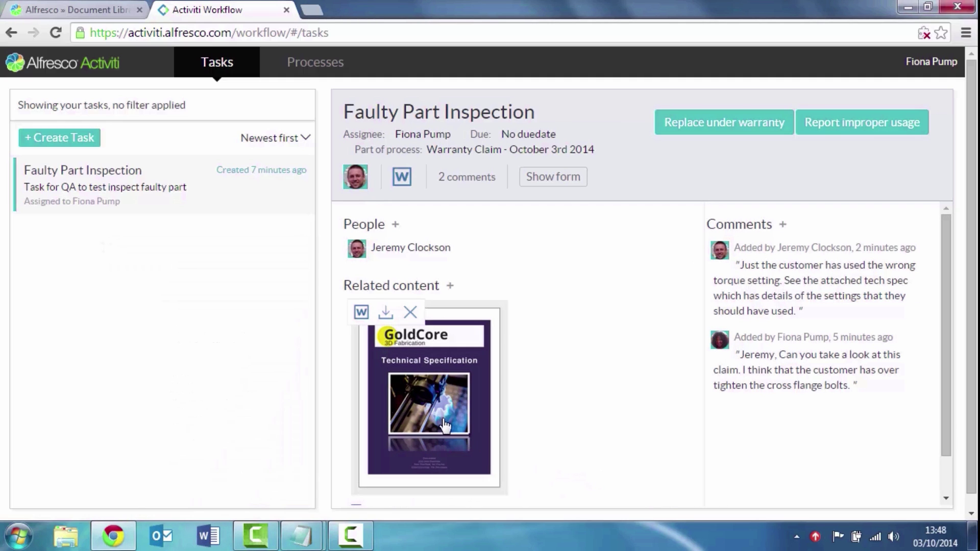
pyautogui.click(444, 423)
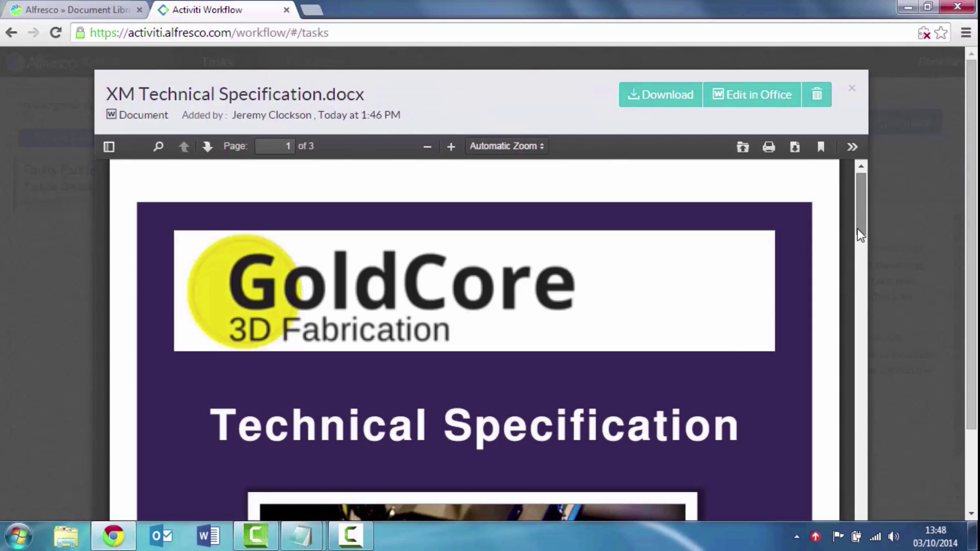
pyautogui.moveTo(860, 235); pyautogui.dragTo(856, 183)
pyautogui.click(852, 94)
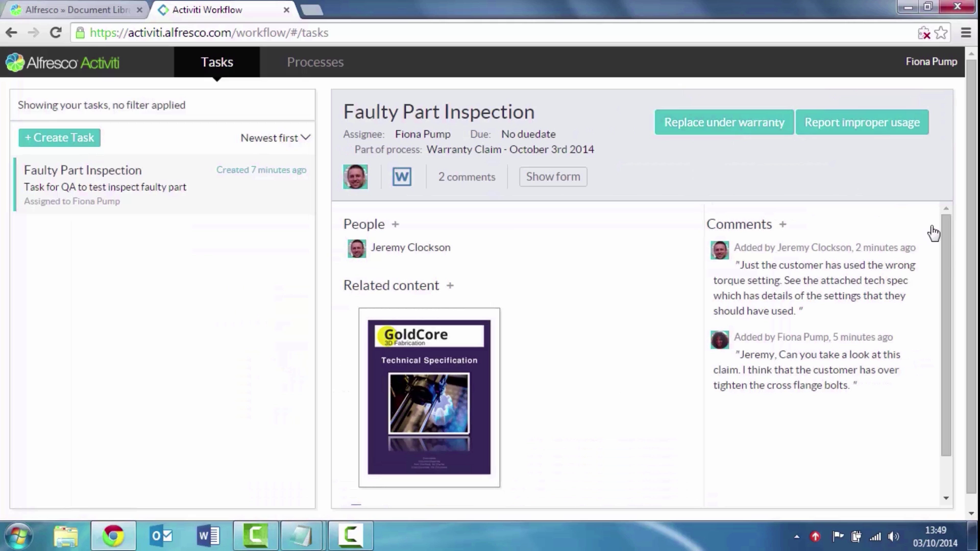
pyautogui.moveTo(945, 261); pyautogui.dragTo(954, 343)
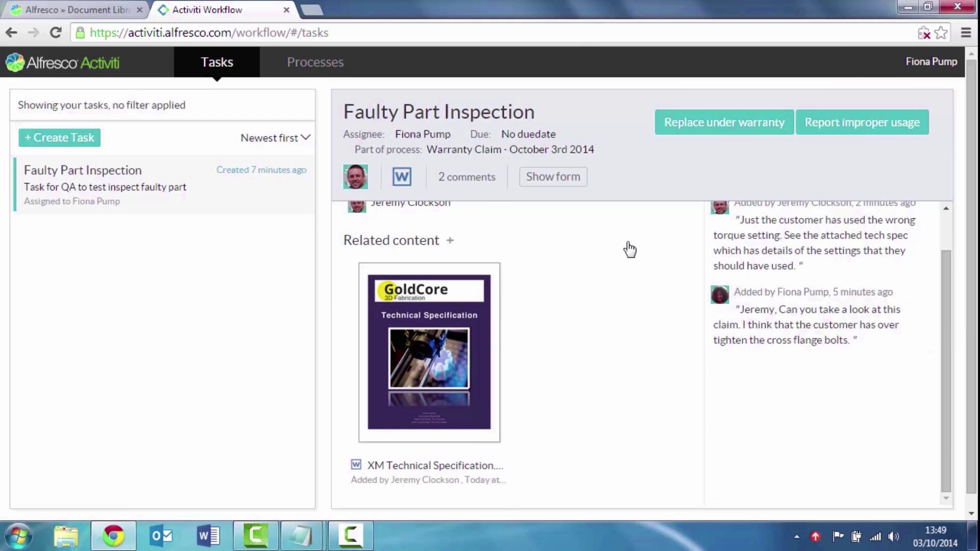
# Attach the Fault Investigation Summary Report, note 'Customer used the wrong torque', and report improper usage
pyautogui.click(560, 183)
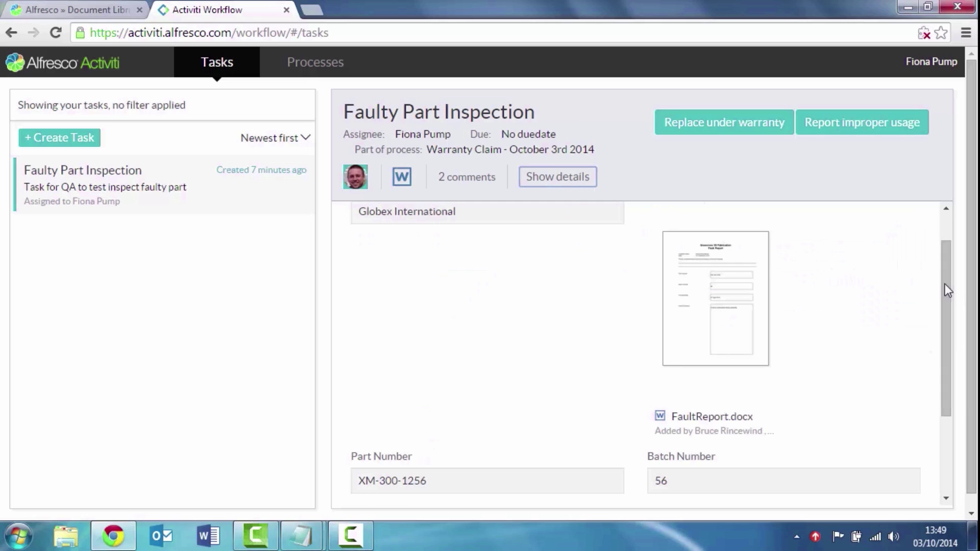
pyautogui.moveTo(945, 290); pyautogui.dragTo(943, 387)
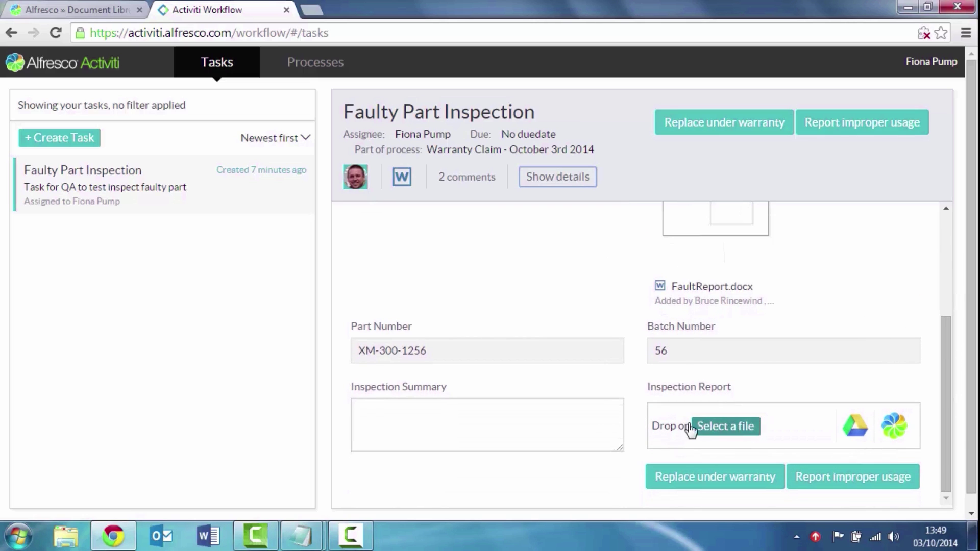
pyautogui.click(894, 427)
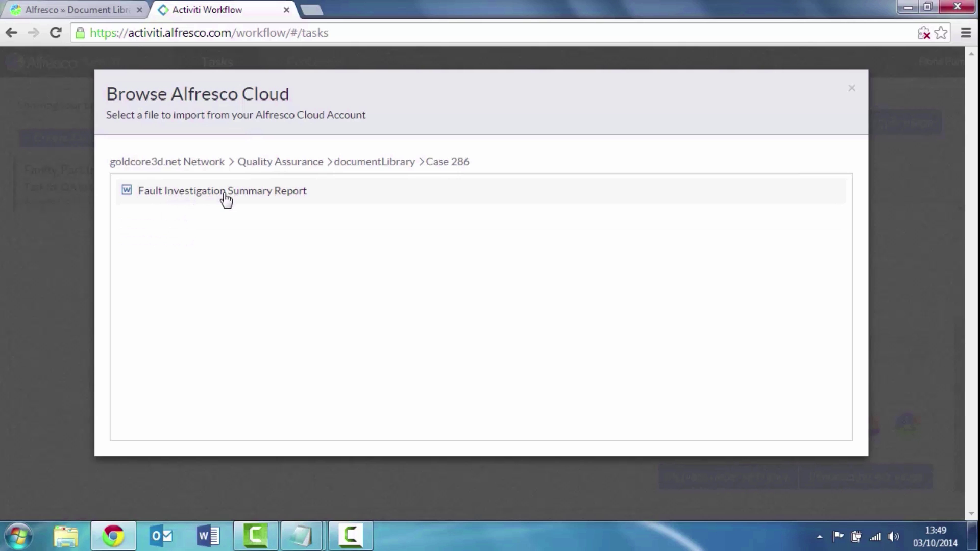
pyautogui.click(225, 194)
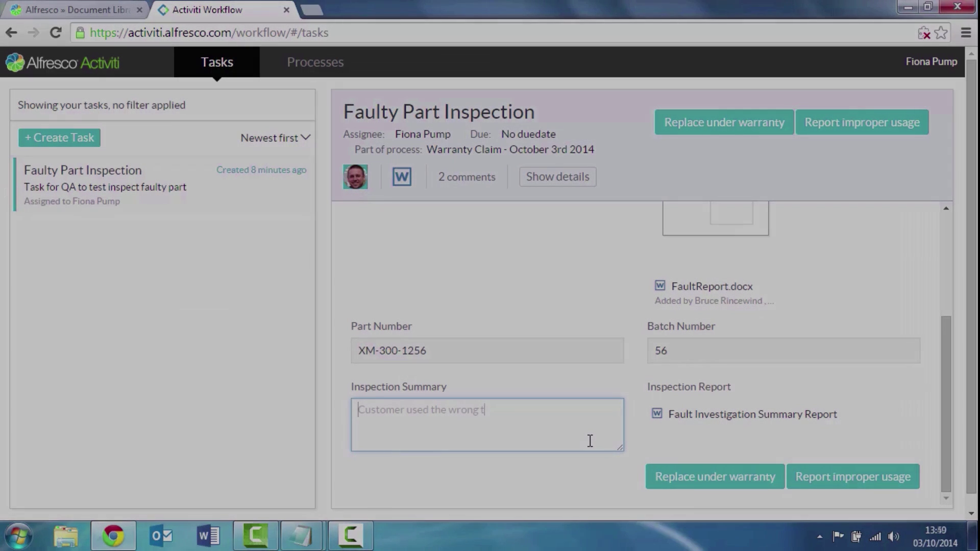
pyautogui.write('orq')
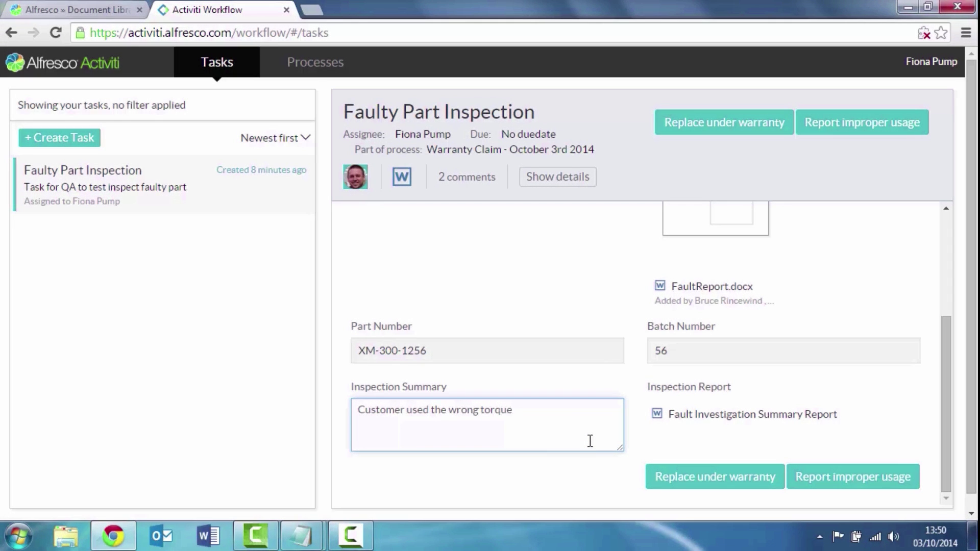
pyautogui.write('ue')
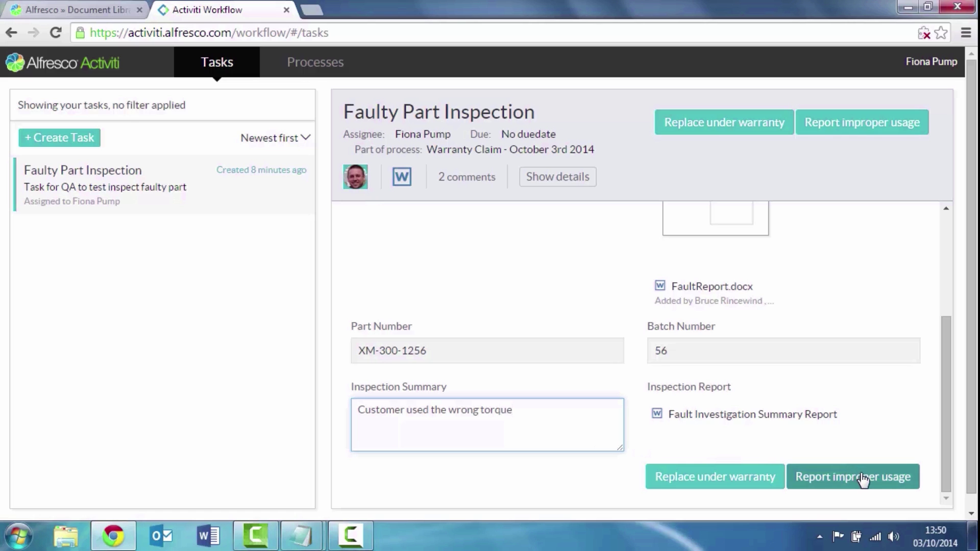
pyautogui.click(861, 476)
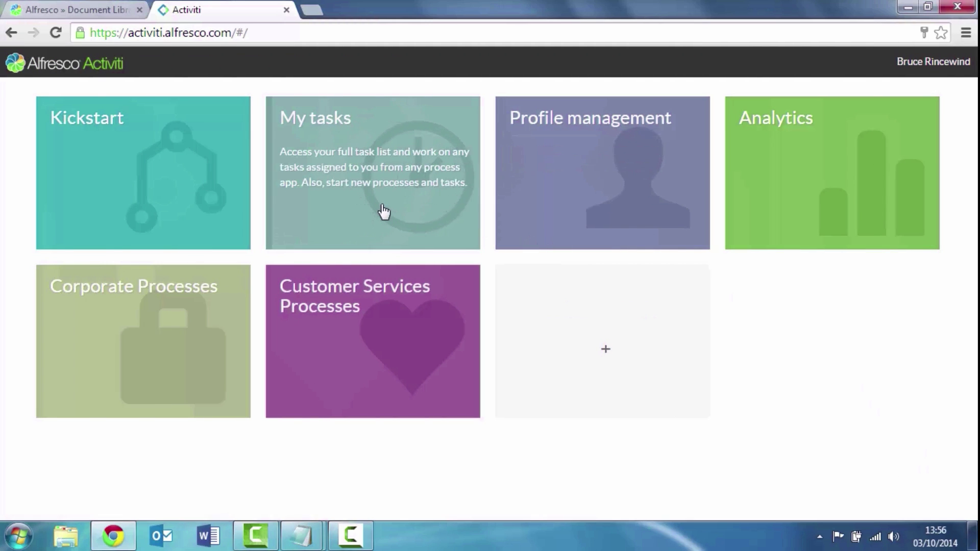
# Review the running Warranty Claim process from My tasks, then complete the Inform Customer task
pyautogui.click(384, 211)
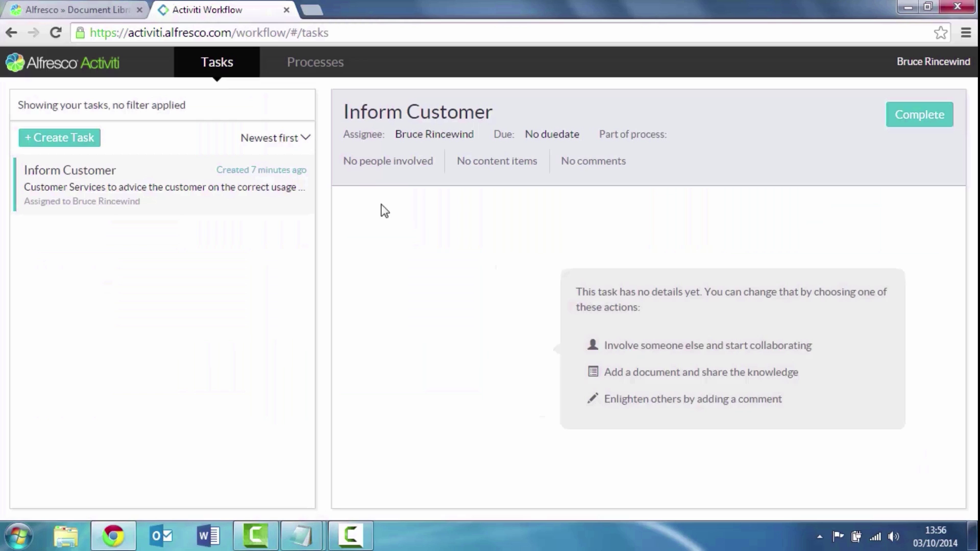
pyautogui.click(320, 67)
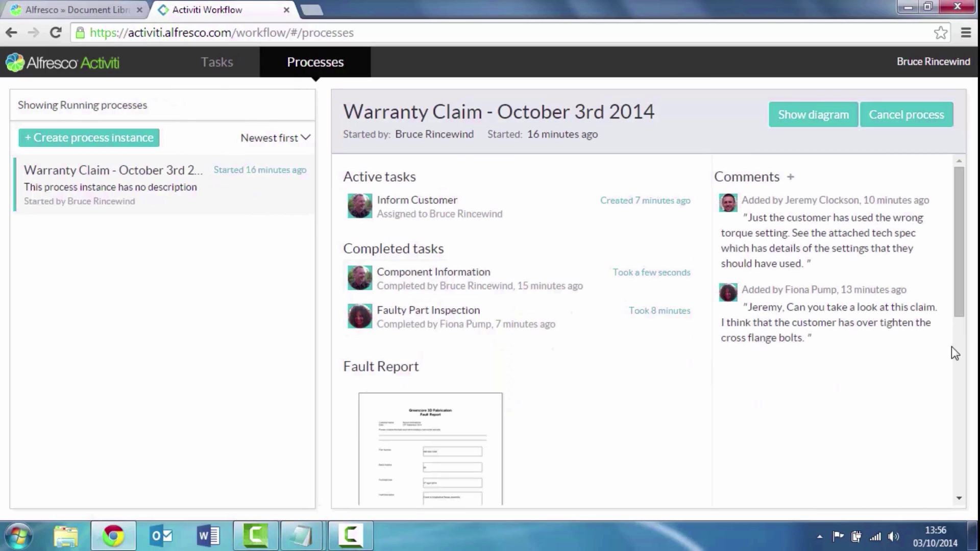
pyautogui.moveTo(962, 307); pyautogui.dragTo(956, 272)
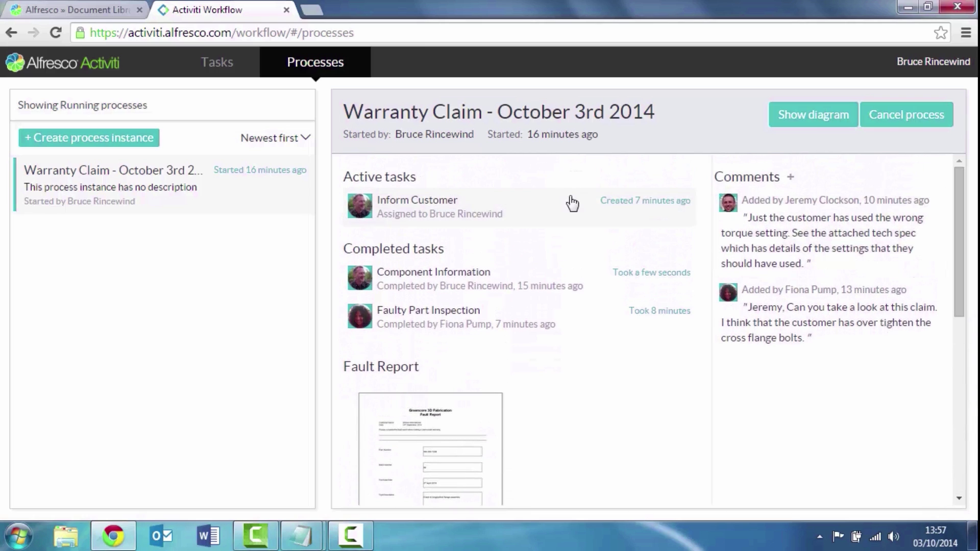
pyautogui.click(230, 76)
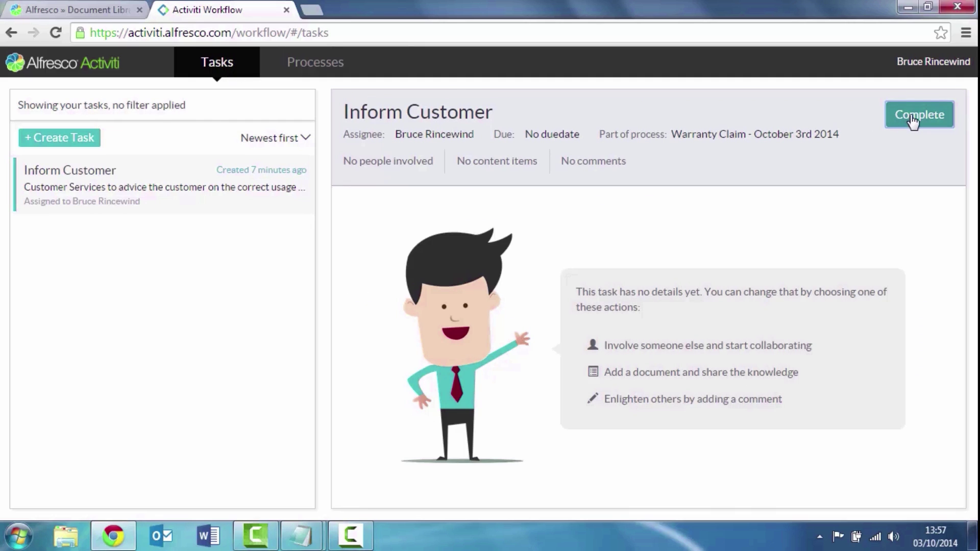
pyautogui.click(913, 120)
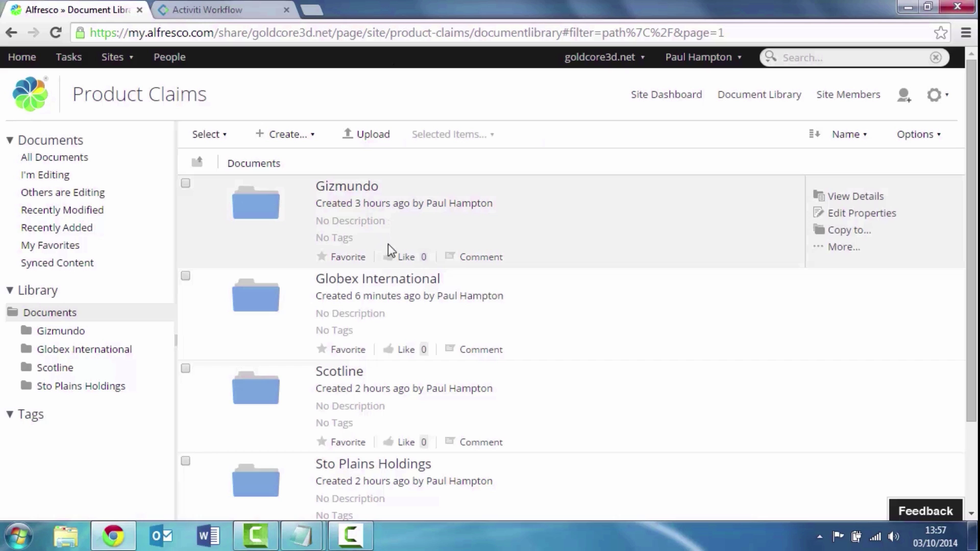
# Open the Globex International folder in the Product Claims document library
pyautogui.click(386, 279)
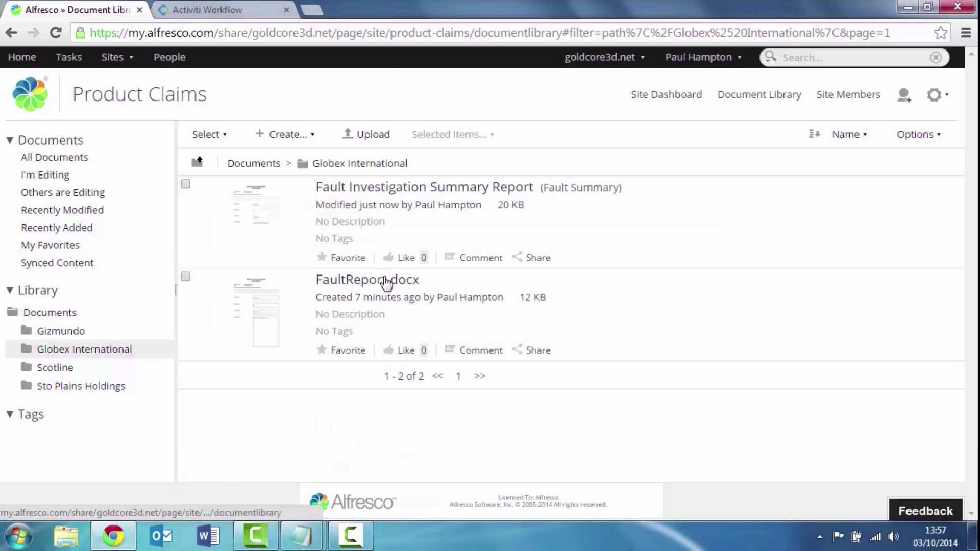